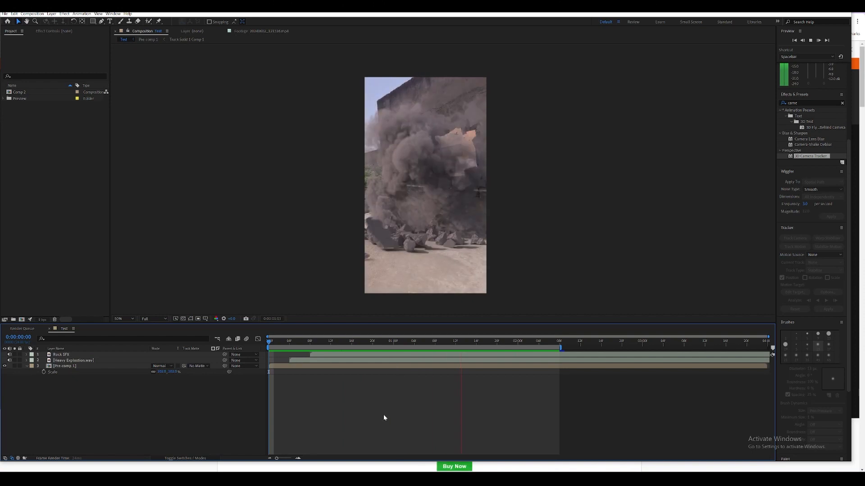
# Step: Stop the preview of the explosion shot and create a new composition named Test Shot
pyautogui.press('space')
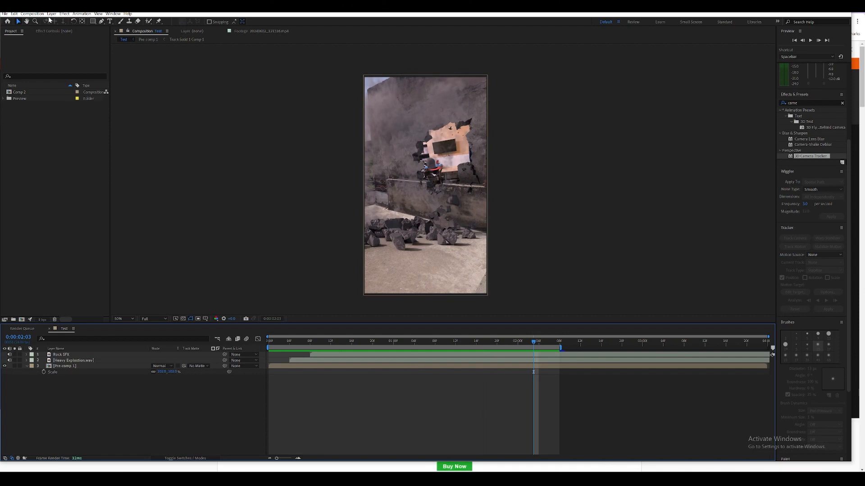
pyautogui.click(32, 14)
pyautogui.click(43, 21)
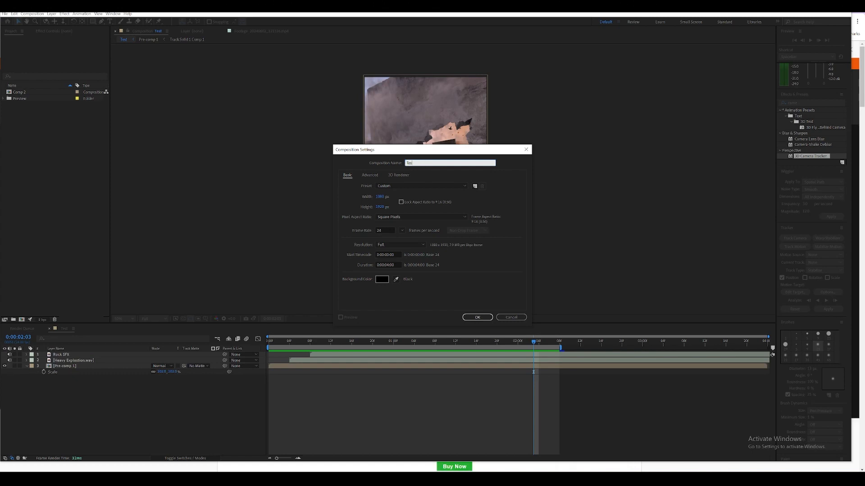
pyautogui.write('Test Shot')
pyautogui.press('Return')
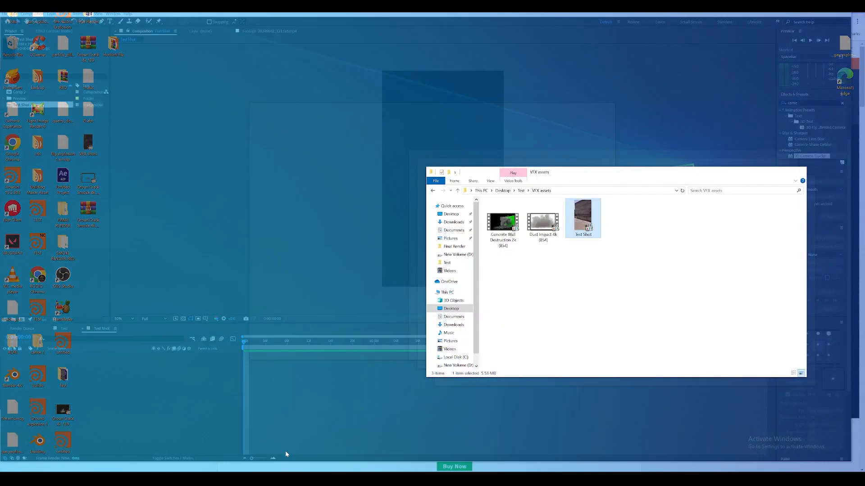
# Step: Import the Test Shot video from the VFX assets folder into the project and place it in the Test Shot composition
pyautogui.click(285, 450)
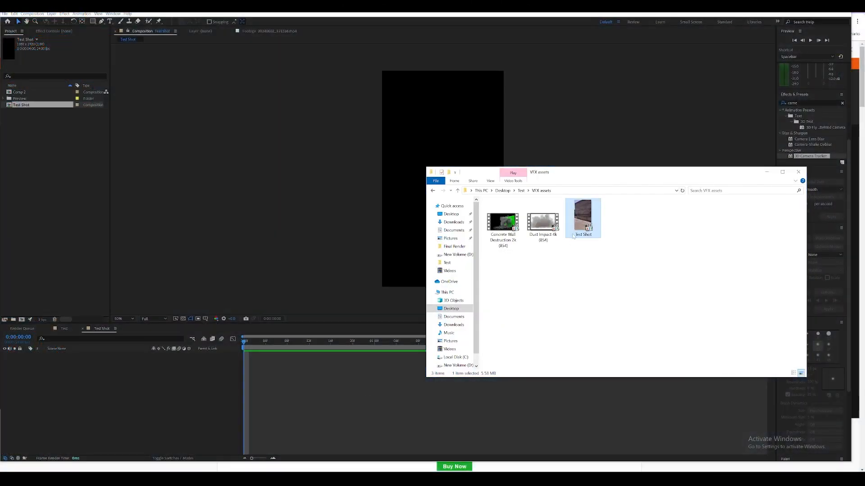
pyautogui.moveTo(592, 221); pyautogui.dragTo(84, 220)
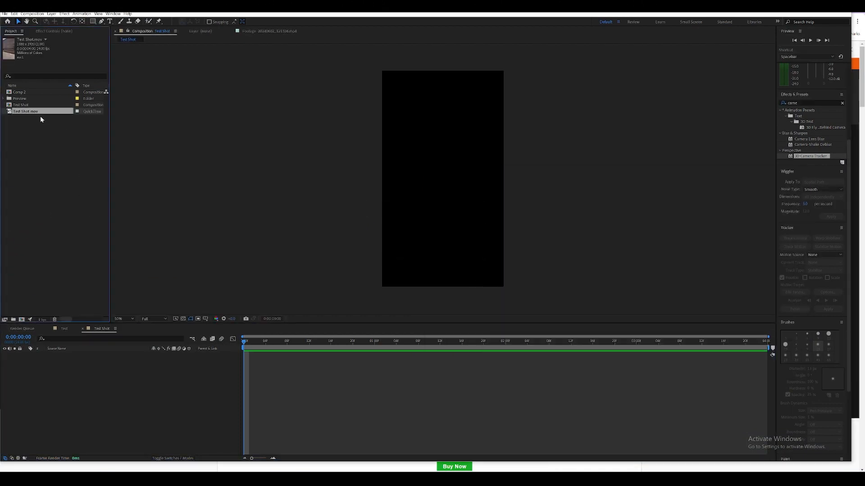
pyautogui.moveTo(39, 113); pyautogui.dragTo(443, 179)
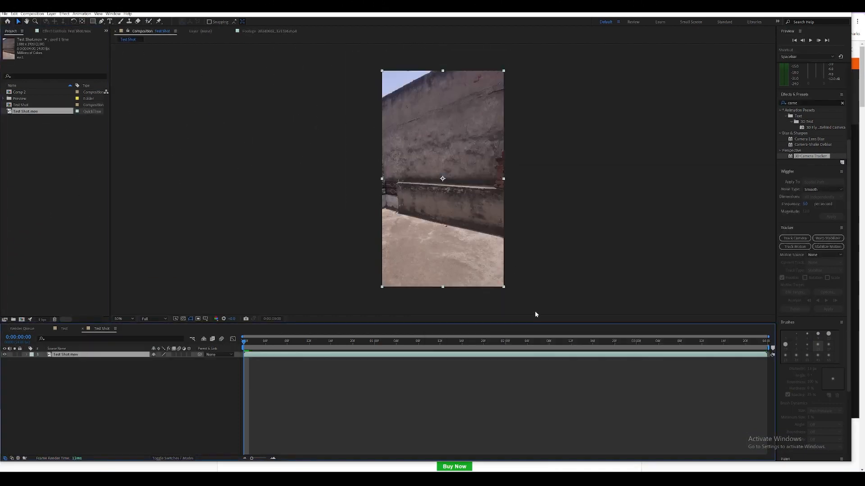
# Step: Preview the Test Shot footage and apply the 3D Camera Tracker effect to it
pyautogui.press('space')
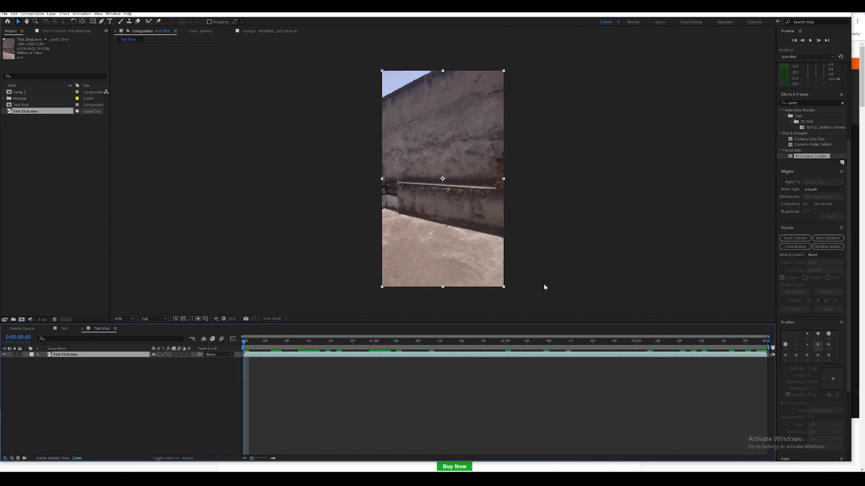
pyautogui.moveTo(816, 160); pyautogui.dragTo(491, 179)
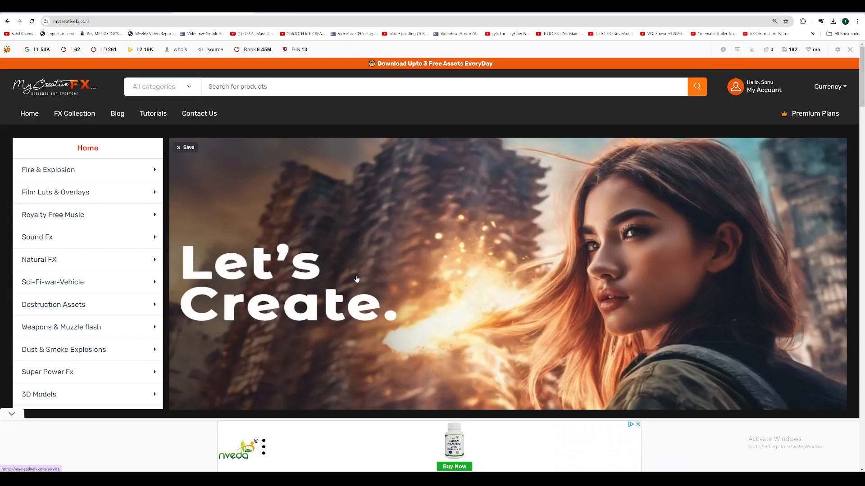
# Step: Switch to the browser and look through the mycreativefx.com home page down to the FX Collection categories
pyautogui.scroll(-3, 357, 279)
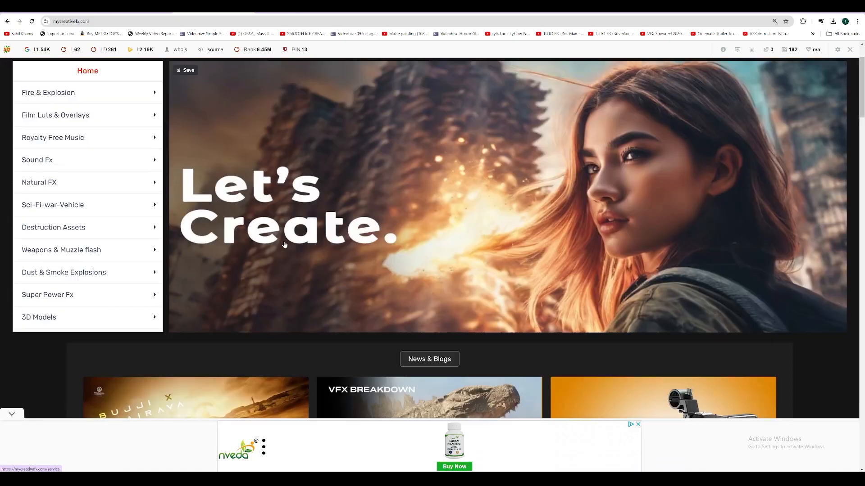
pyautogui.scroll(3, 320, 305)
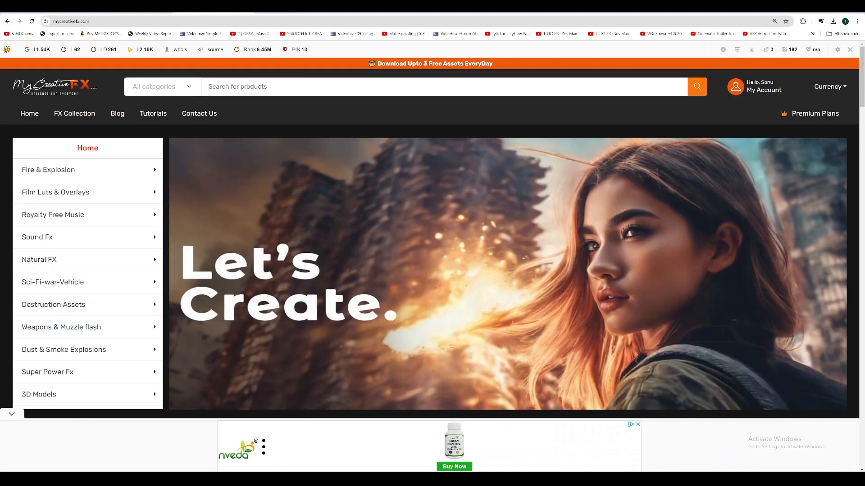
pyautogui.moveTo(52, 22); pyautogui.dragTo(70, 21)
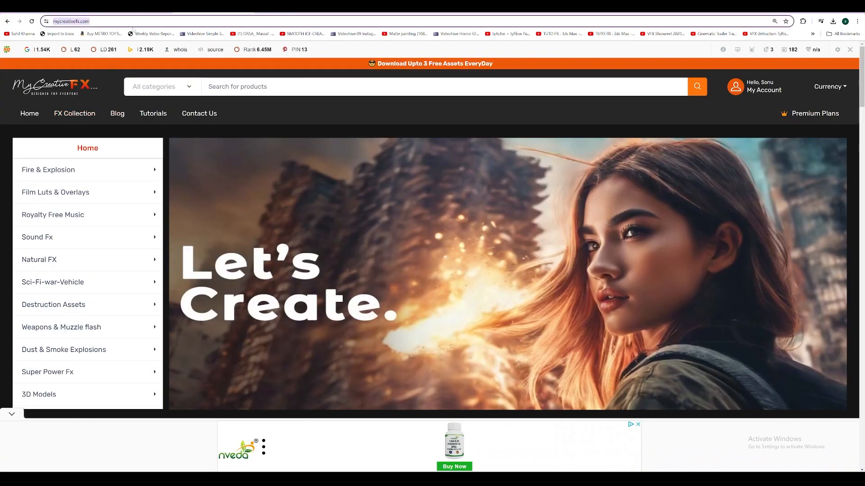
pyautogui.scroll(-20, 357, 280)
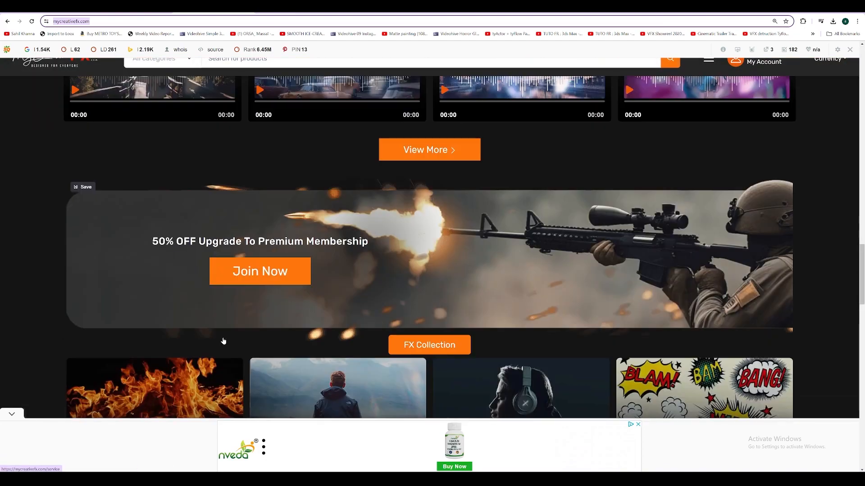
pyautogui.scroll(-9, 224, 341)
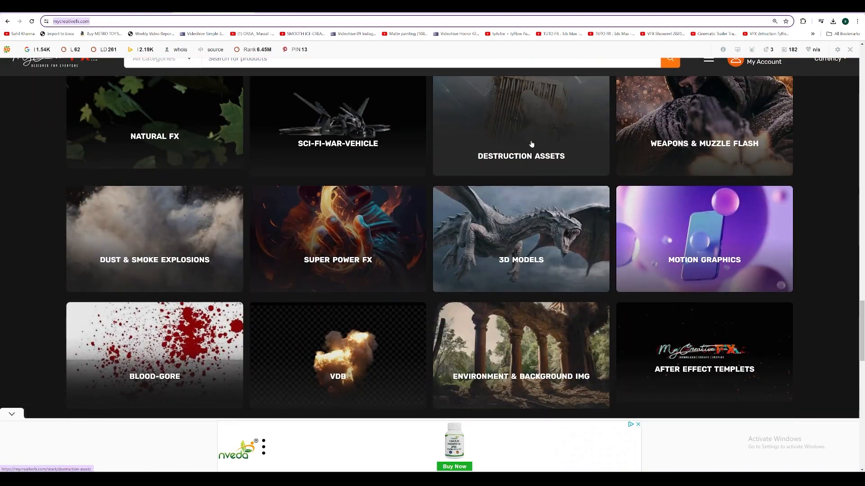
# Step: Open the Super Power FX category in a new tab and view its subcategories
pyautogui.click(539, 143)
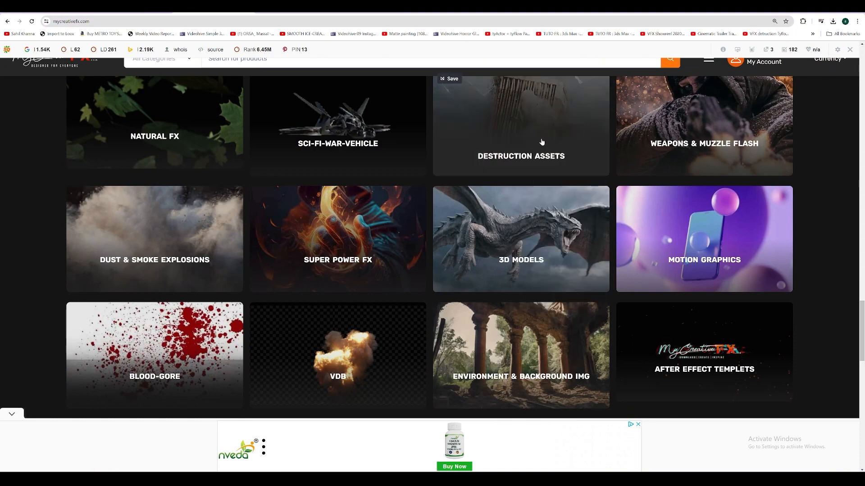
pyautogui.rightClick(306, 229)
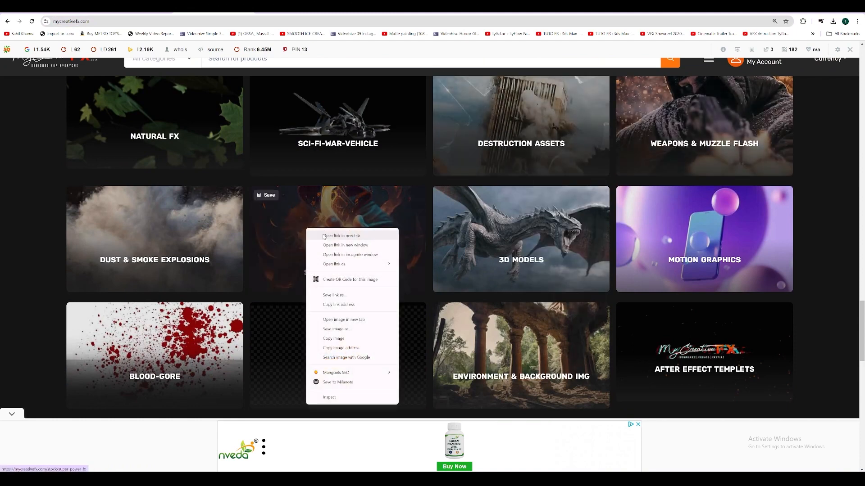
pyautogui.click(324, 236)
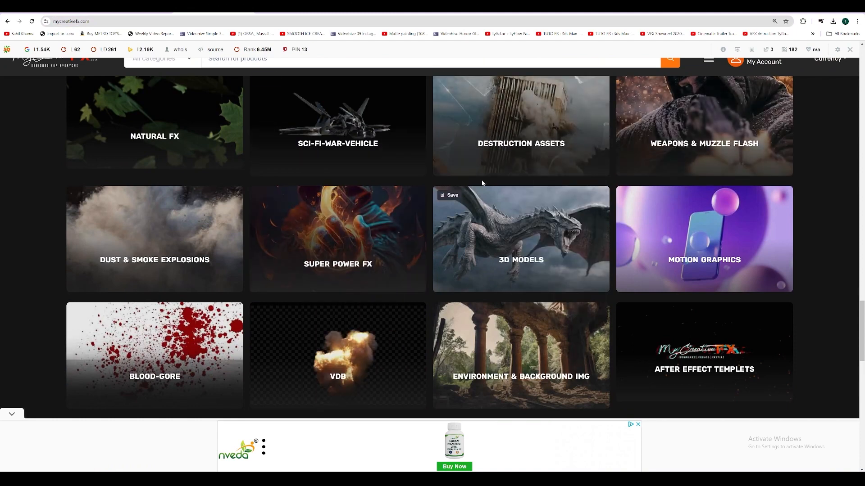
pyautogui.click(402, 283)
pyautogui.scroll(-10, 544, 259)
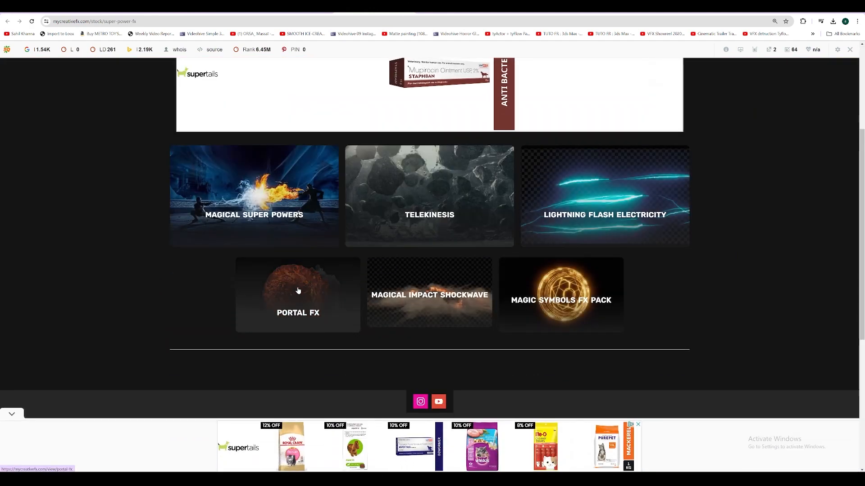
# Step: Open the Magical Impact Shockwave and Magical Super Powers subcategories in separate tabs and view the shockwave assets
pyautogui.rightClick(435, 296)
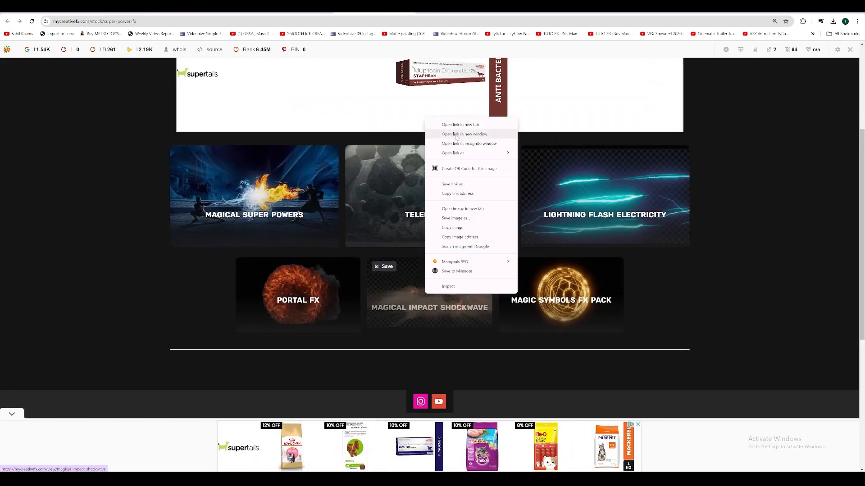
pyautogui.press('Escape')
pyautogui.rightClick(247, 170)
pyautogui.press('Escape')
pyautogui.click(450, 7)
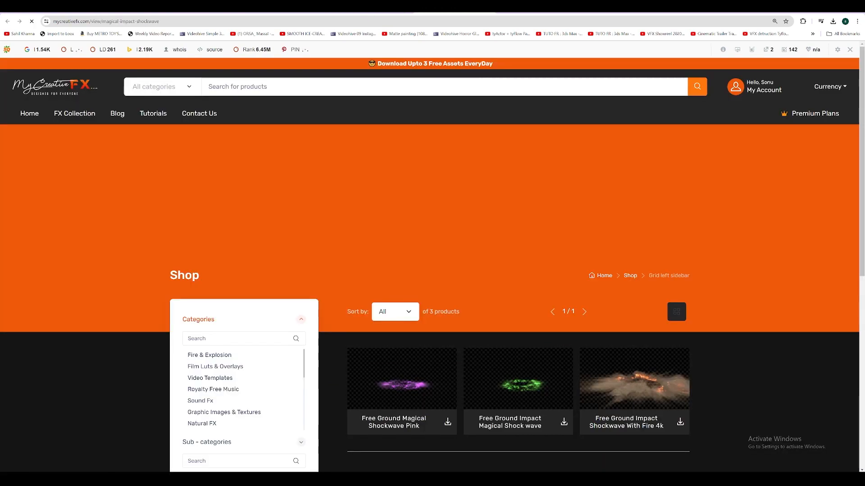
pyautogui.scroll(-5, 418, 280)
pyautogui.hotkey('ctrl', 'shift', 'Tab')
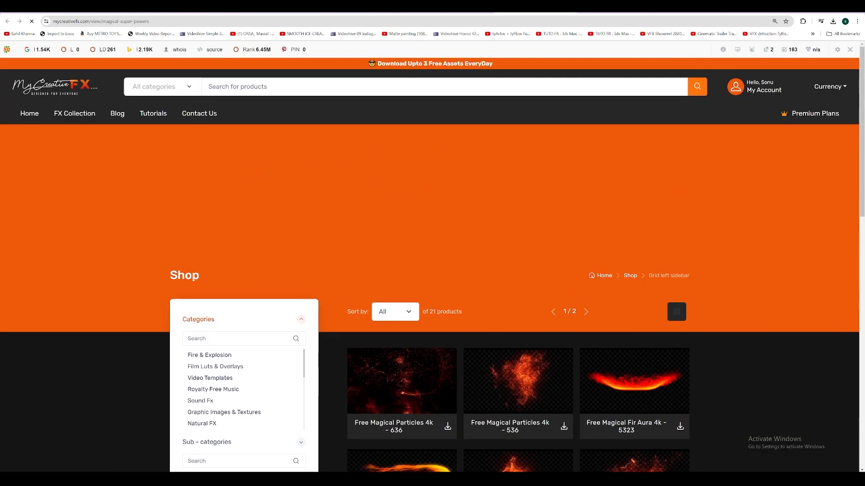
# Step: Look through the free assets listed on the first page of the Magical Super Powers subcategory
pyautogui.scroll(-10, 504, 308)
pyautogui.scroll(-4, 505, 308)
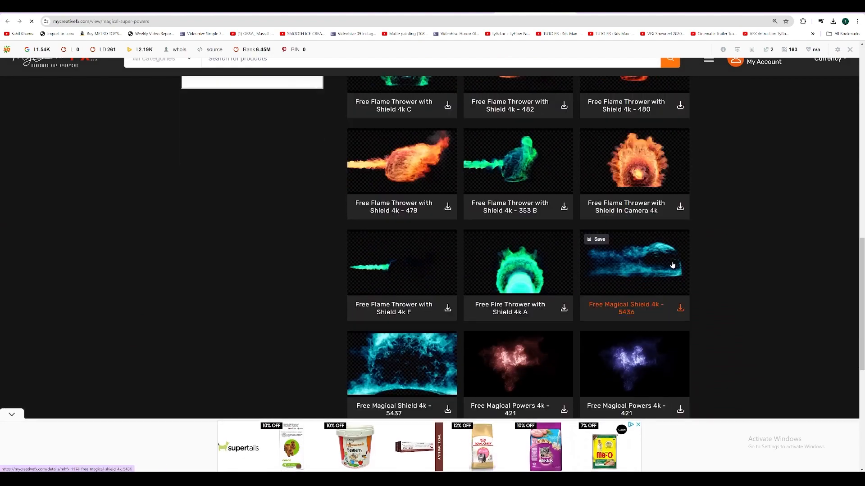
pyautogui.scroll(5, 777, 303)
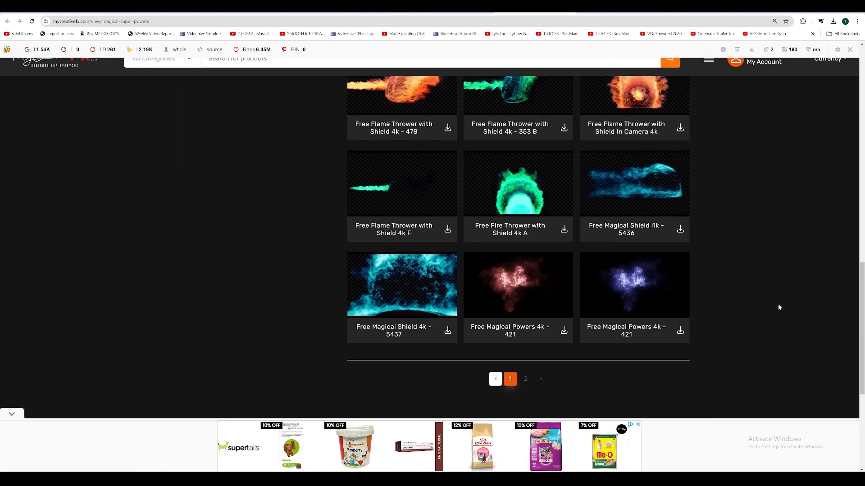
pyautogui.scroll(6, 473, 286)
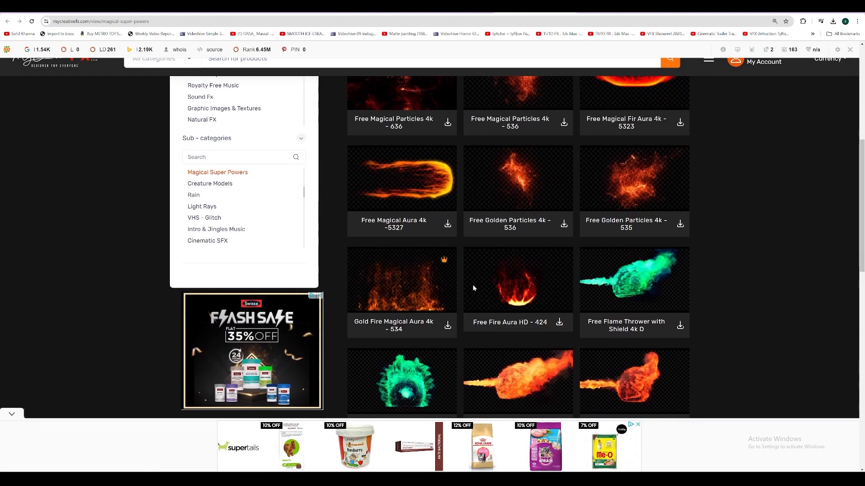
pyautogui.scroll(4, 474, 288)
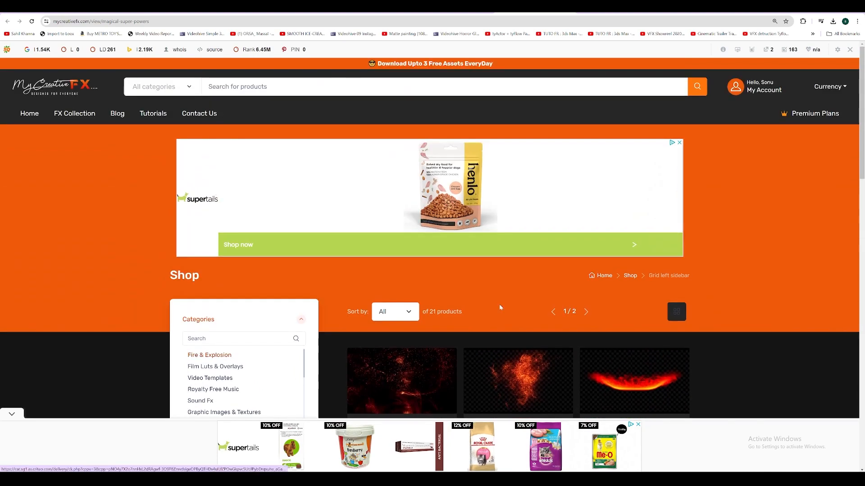
pyautogui.scroll(-9, 499, 304)
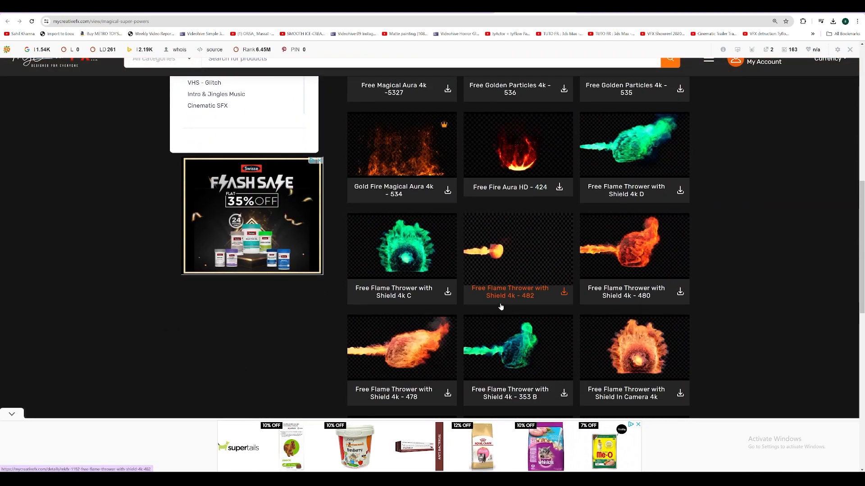
pyautogui.scroll(9, 501, 306)
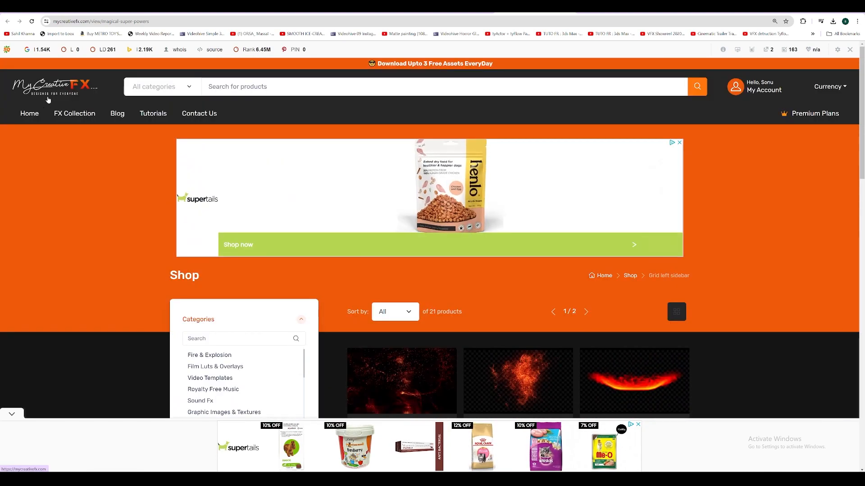
# Step: Return to the site's home page and look through the royalty-free music and the FX Collection categories
pyautogui.click(68, 92)
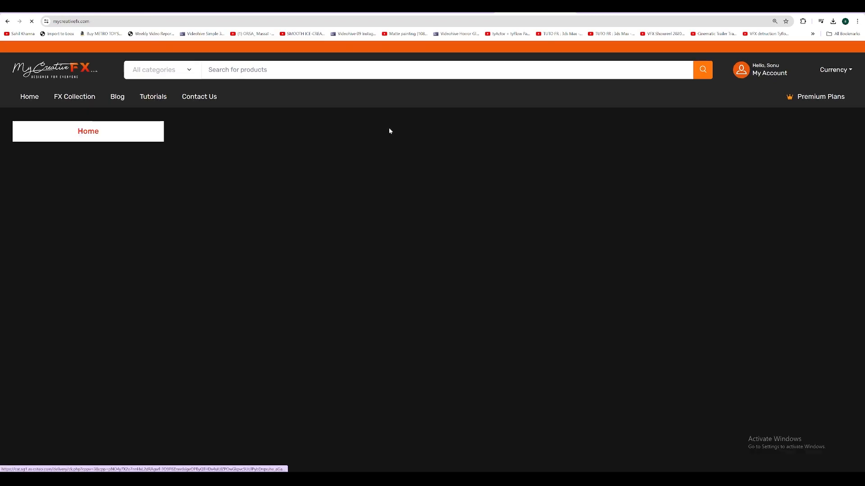
pyautogui.scroll(-4, 483, 209)
pyautogui.scroll(-10, 483, 209)
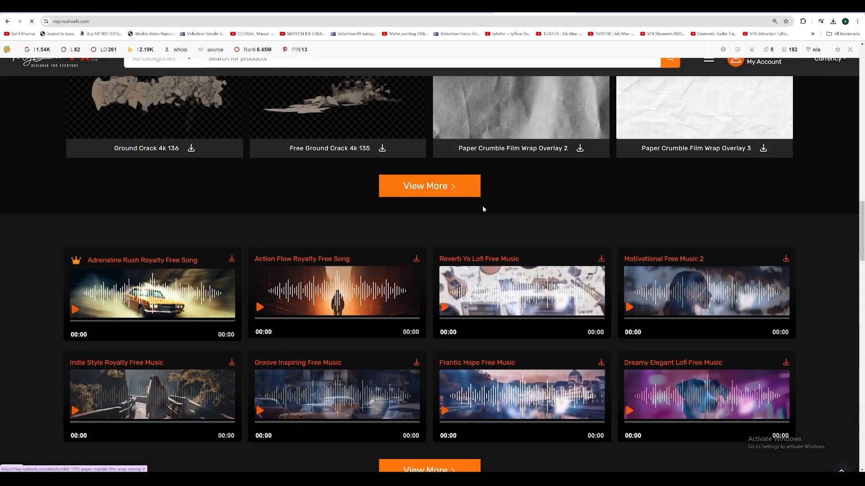
pyautogui.scroll(-5, 483, 209)
pyautogui.scroll(3, 482, 209)
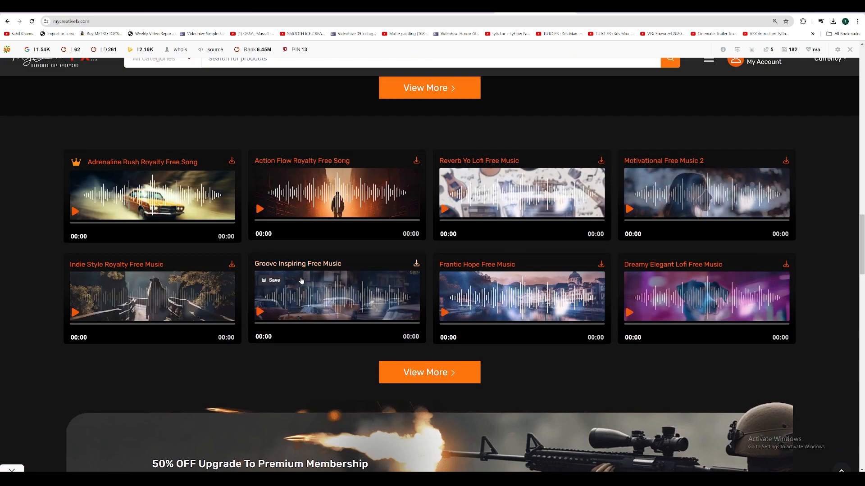
pyautogui.scroll(-12, 563, 180)
pyautogui.scroll(2, 650, 137)
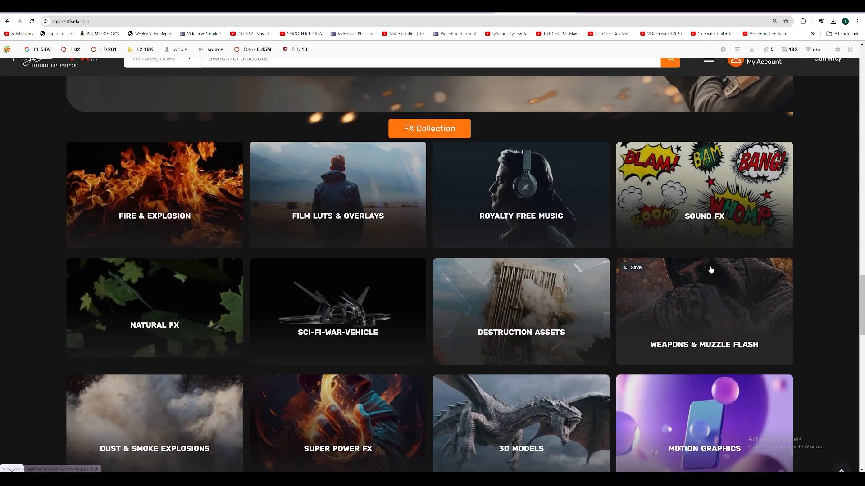
pyautogui.scroll(-3, 158, 316)
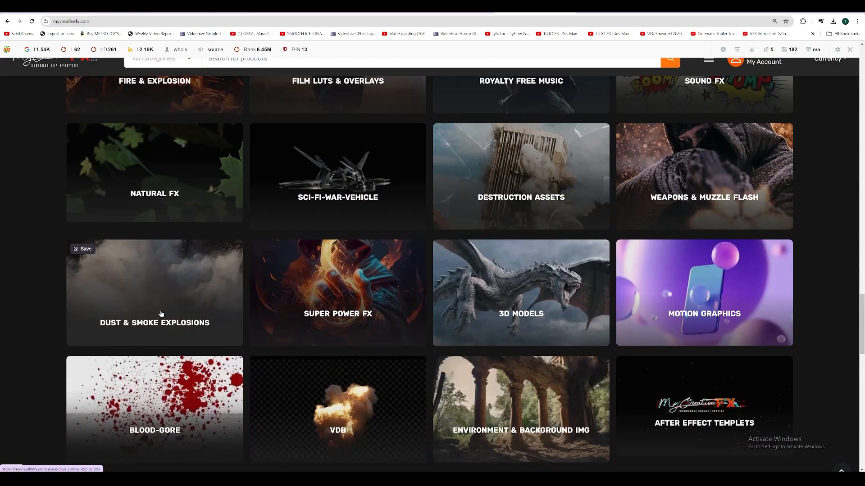
pyautogui.scroll(-3, 270, 311)
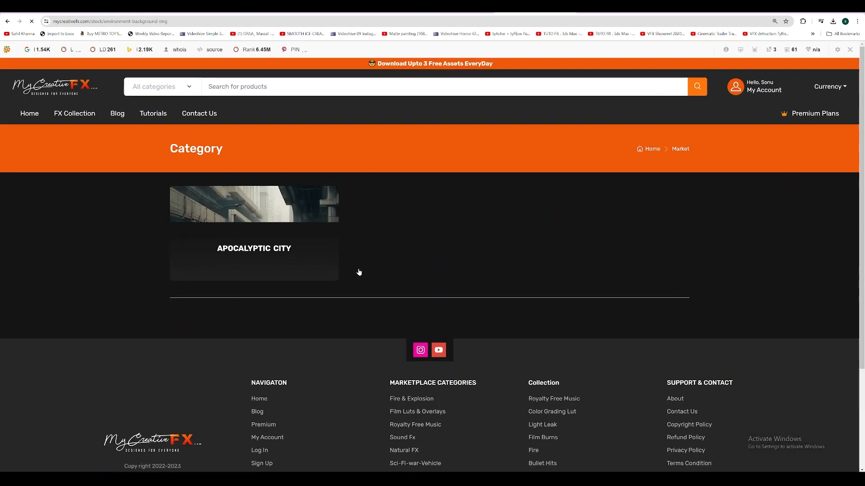
# Step: Go back from the environment images category, view the Natural Disasters category, and return to the site's home page
pyautogui.click(7, 22)
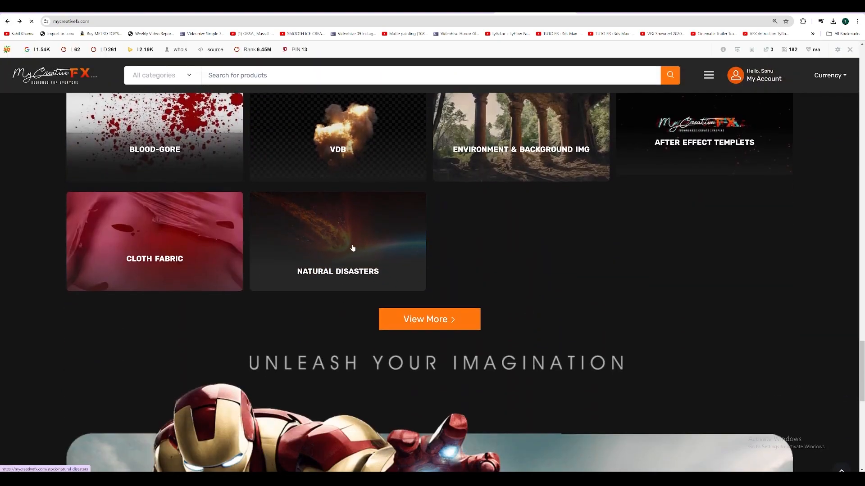
pyautogui.click(352, 248)
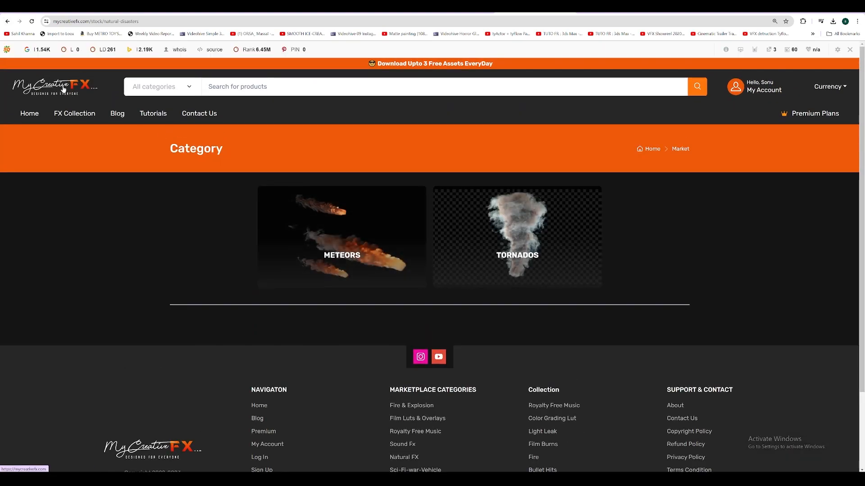
pyautogui.click(63, 89)
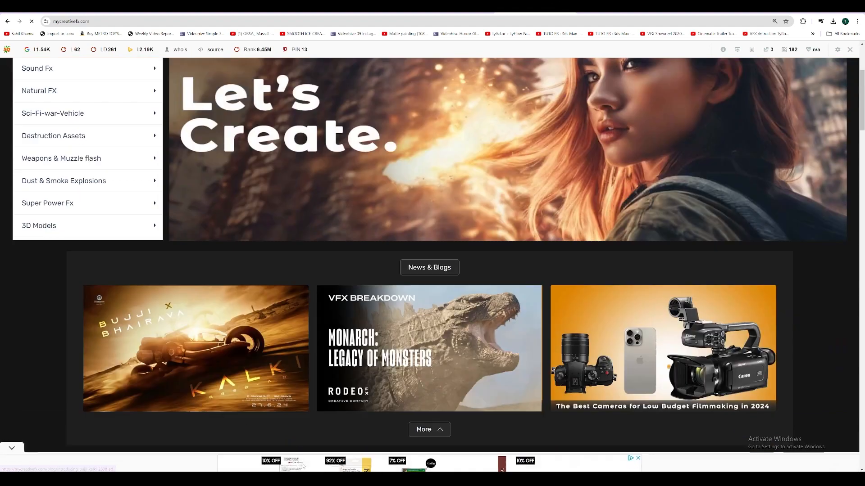
# Step: Switch to After Effects, check the track points across the shot, and re-run the 3D Camera Tracker with Detailed Analysis enabled
pyautogui.hotkey('alt', 'Tab')
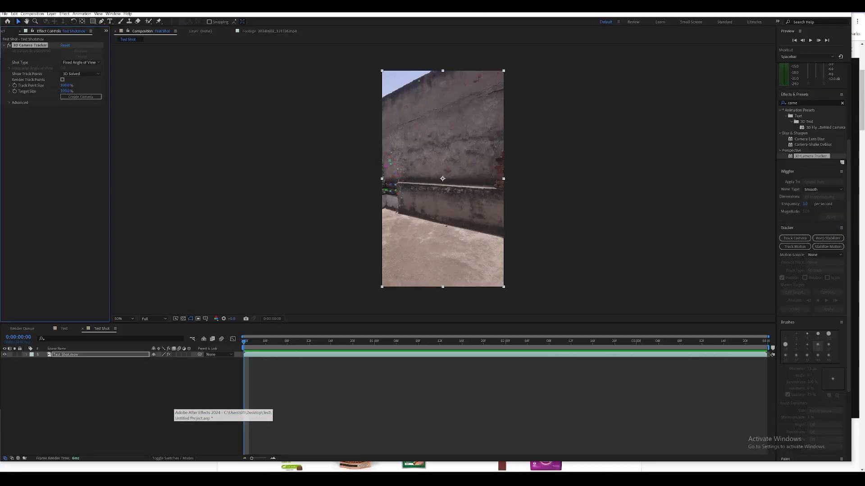
pyautogui.press('space')
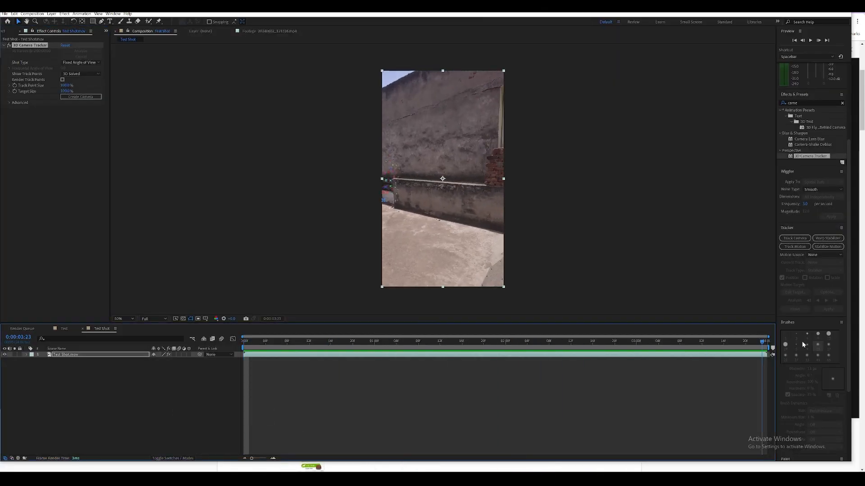
pyautogui.press('.')
pyautogui.press('.')
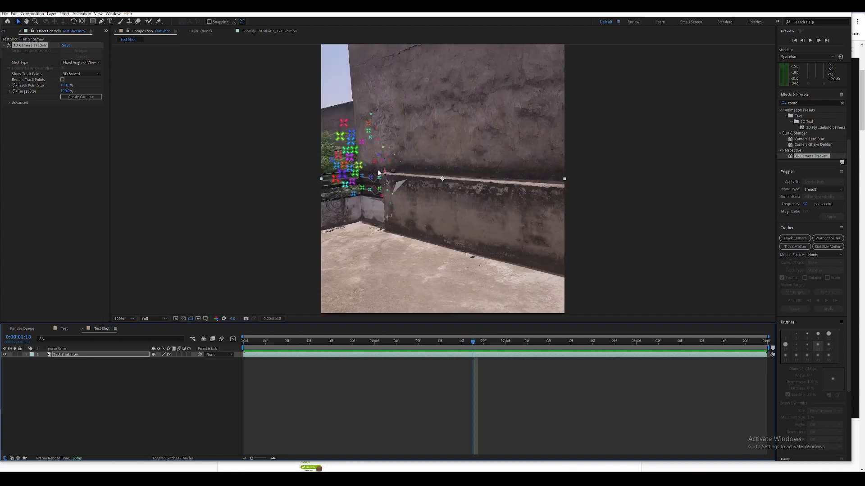
pyautogui.click(9, 103)
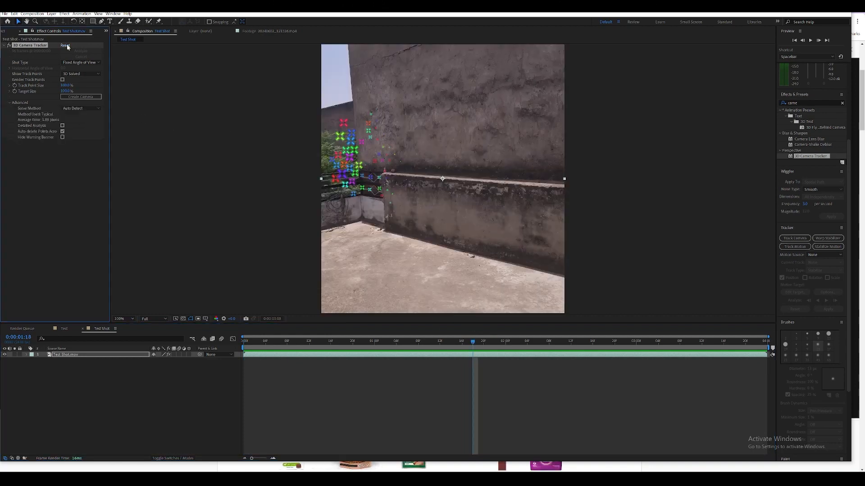
pyautogui.click(66, 46)
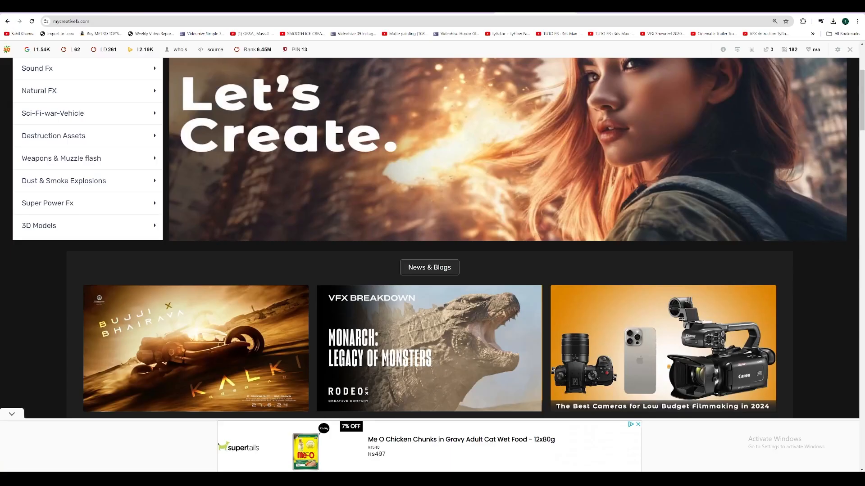
# Step: Switch to mycreativefx.com and look through the Building & Wall assets in the Destruction Assets category
pyautogui.scroll(-10, 464, 274)
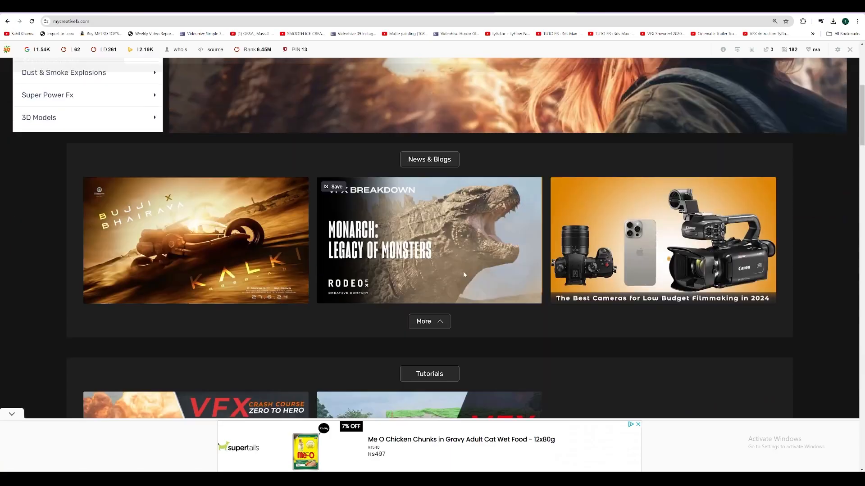
pyautogui.scroll(-15, 460, 305)
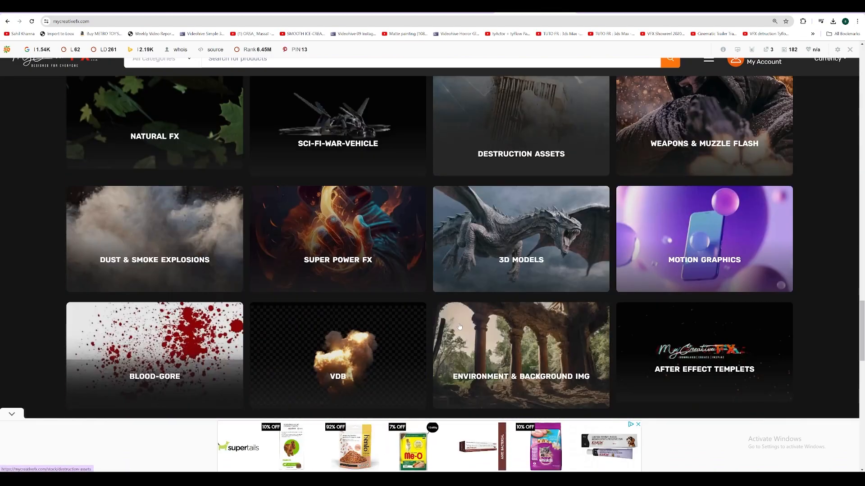
pyautogui.scroll(3, 541, 271)
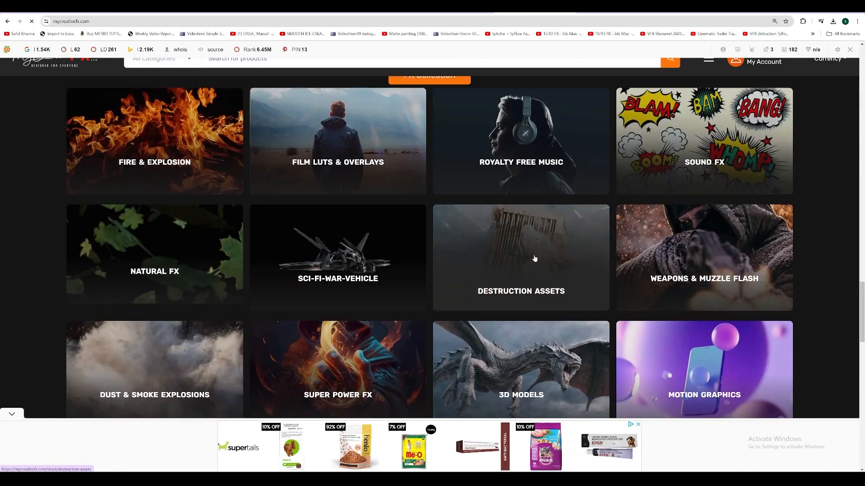
pyautogui.click(535, 258)
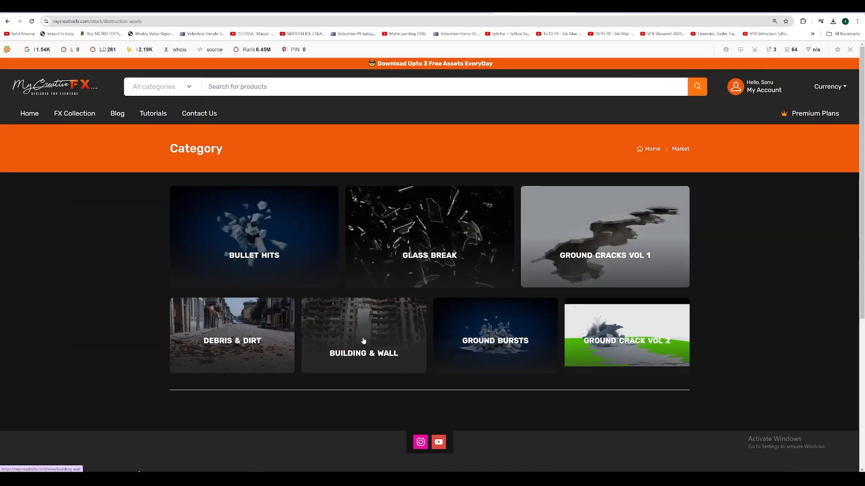
pyautogui.click(364, 341)
pyautogui.scroll(-3, 419, 347)
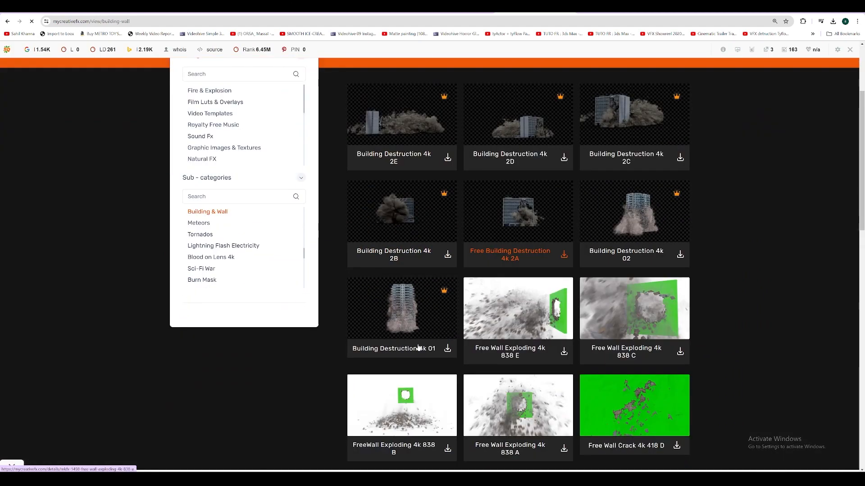
pyautogui.scroll(-12, 749, 312)
pyautogui.scroll(5, 765, 304)
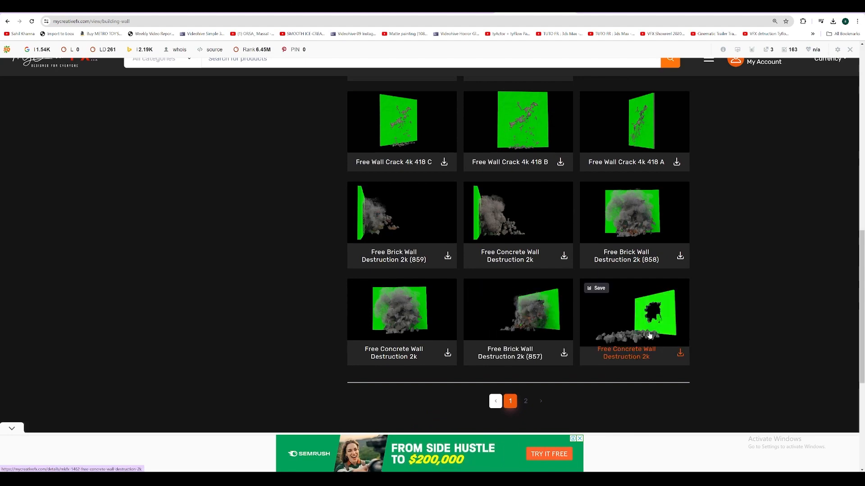
# Step: Return to the home page and look through the Dust & Particles assets in the Dust & Smoke Explosions category
pyautogui.click(8, 21)
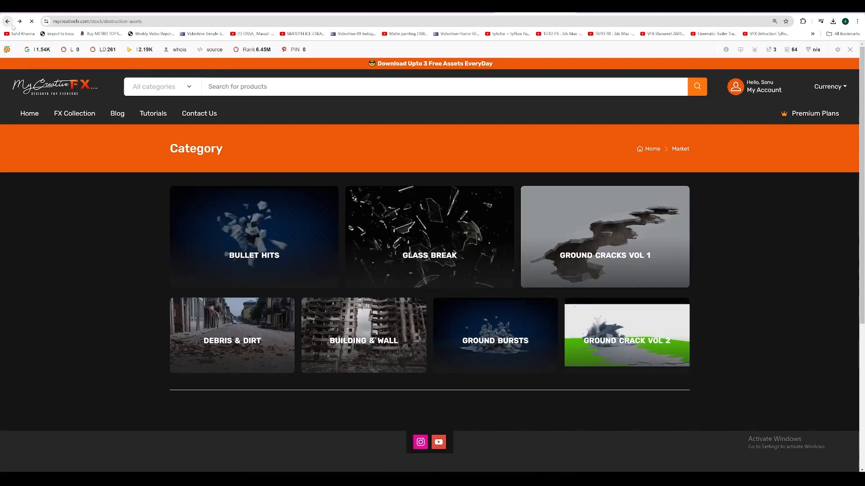
pyautogui.click(8, 21)
pyautogui.scroll(-3, 152, 309)
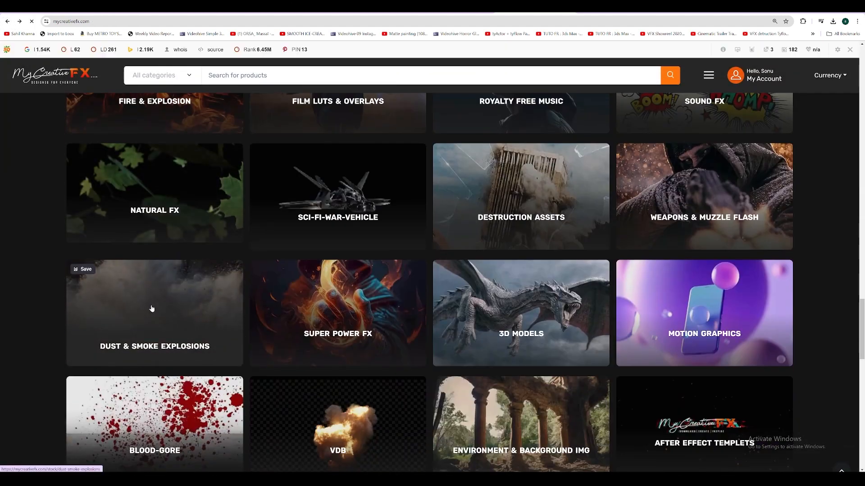
pyautogui.click(152, 310)
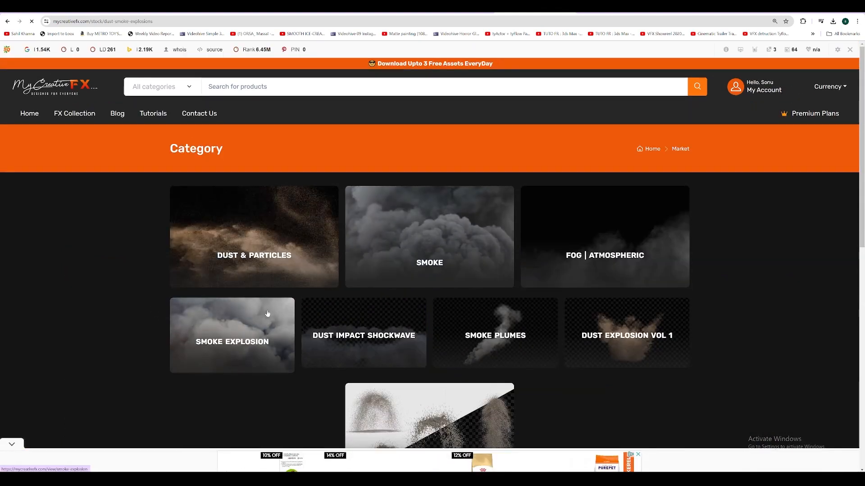
pyautogui.click(273, 239)
pyautogui.scroll(-8, 685, 342)
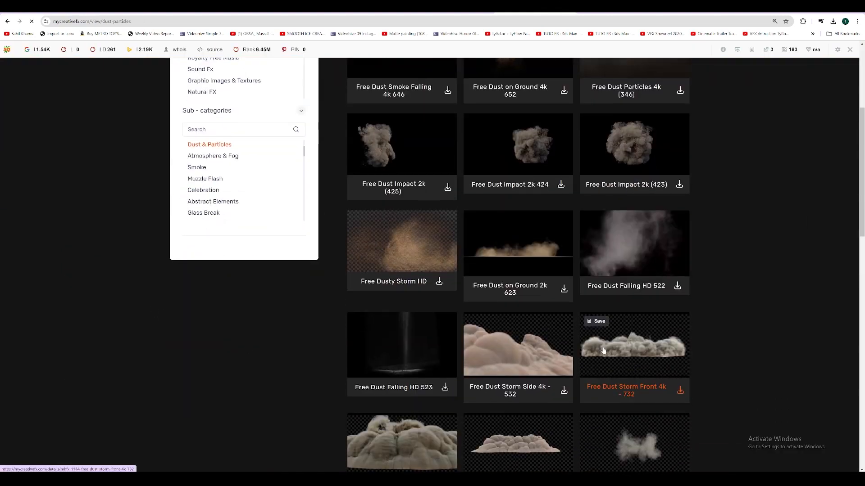
pyautogui.scroll(-3, 685, 342)
pyautogui.scroll(1, 599, 307)
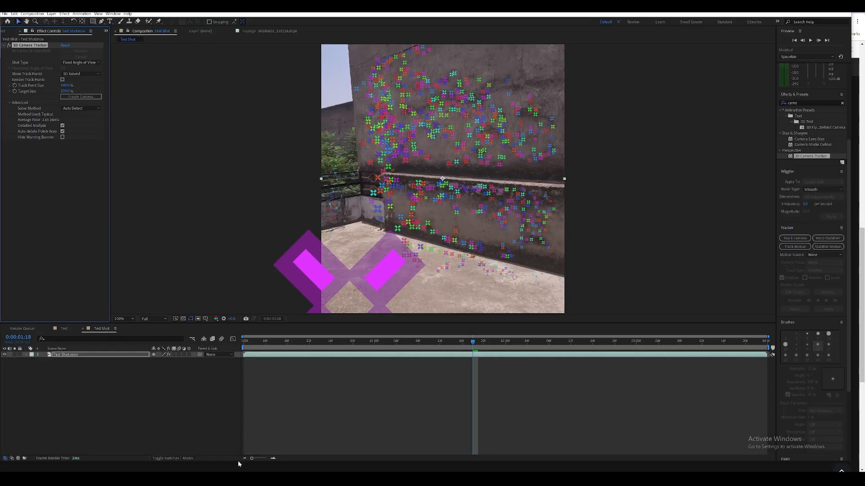
# Step: Switch back to After Effects and play the shot to check how the solved track points hold on the wall
pyautogui.scroll(-1, 502, 188)
pyautogui.moveTo(502, 188); pyautogui.dragTo(488, 211)
pyautogui.scroll(1, 487, 211)
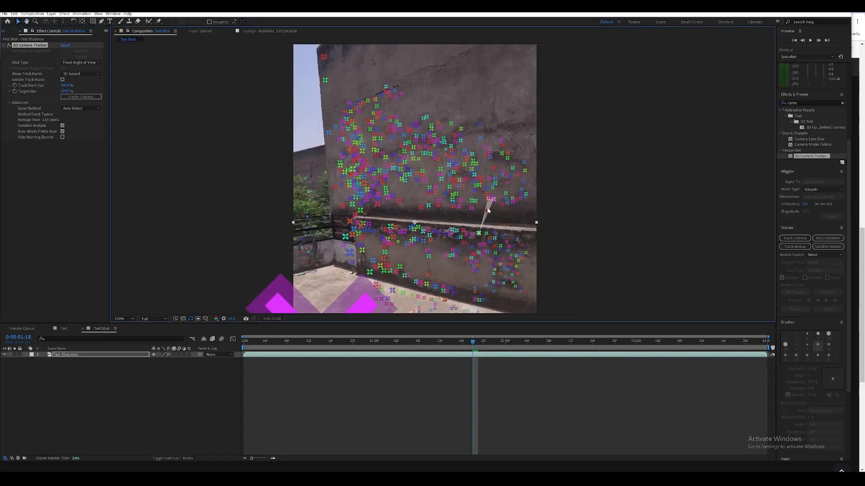
pyautogui.click(373, 352)
pyautogui.press('space')
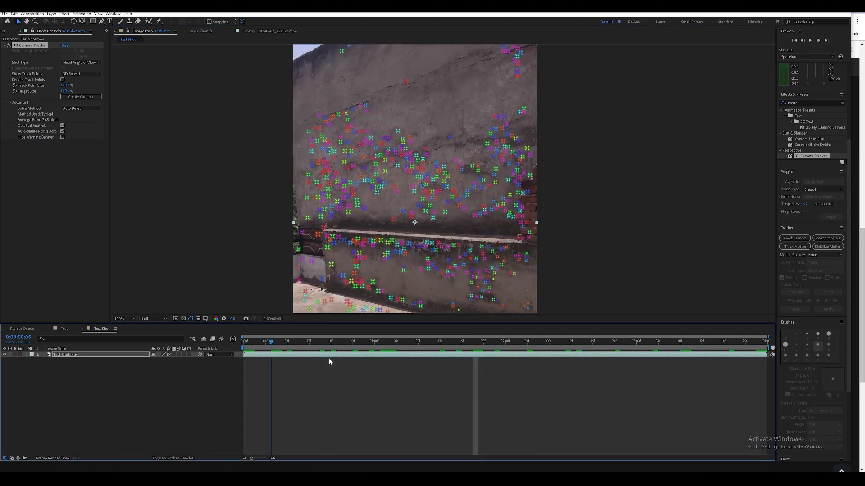
pyautogui.press('space')
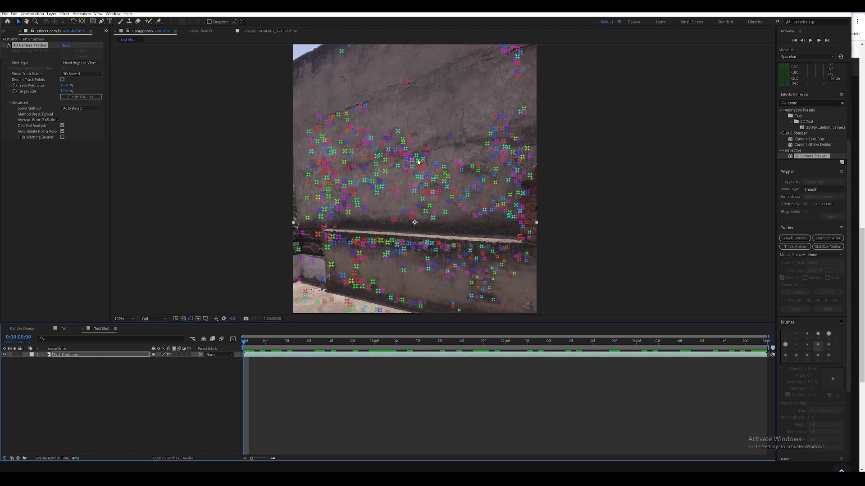
# Step: Create a solid and camera from four track points spread across the upper wall and preview the shot
pyautogui.click(449, 140)
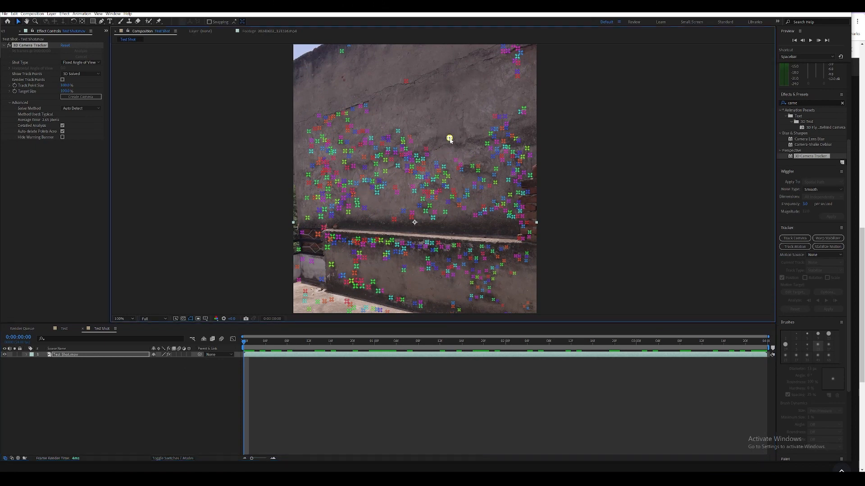
pyautogui.keyDown('shift'); pyautogui.click(364, 181); pyautogui.keyUp('shift')
pyautogui.keyDown('shift'); pyautogui.click(475, 215); pyautogui.keyUp('shift')
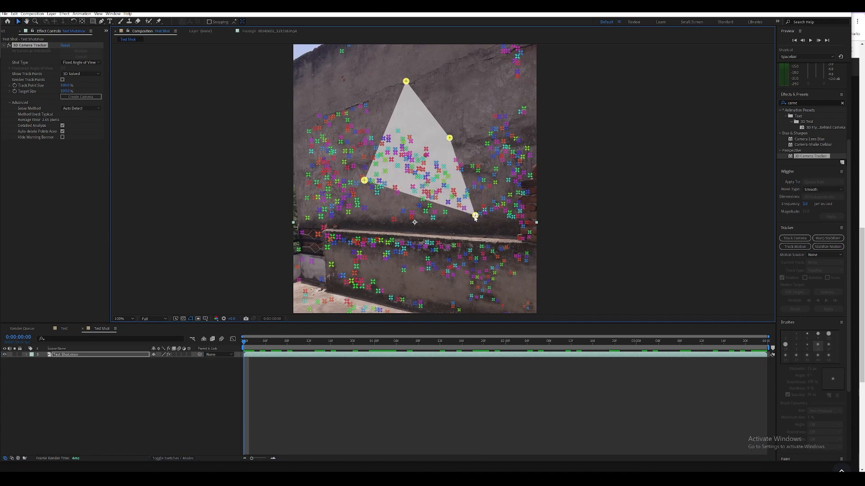
pyautogui.rightClick(446, 160)
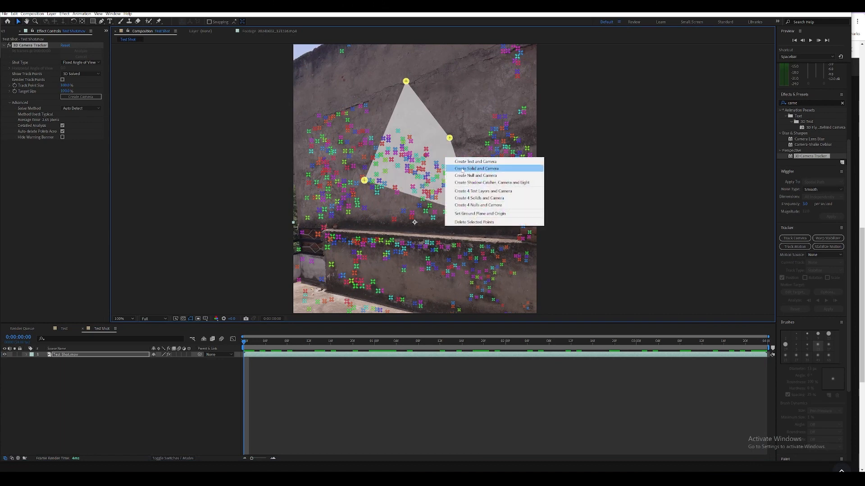
pyautogui.click(461, 169)
pyautogui.press('space')
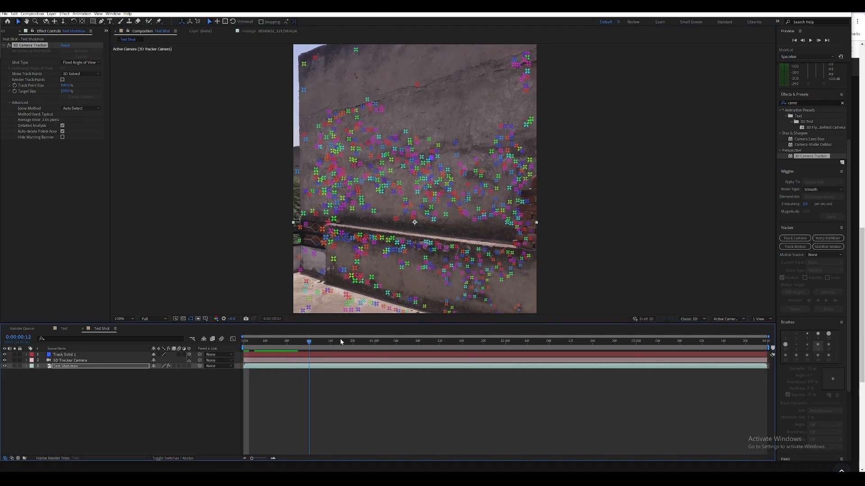
# Step: Scale the Track Solid 1 layer up uniformly to a little under half the frame's width and preview it
pyautogui.click(64, 355)
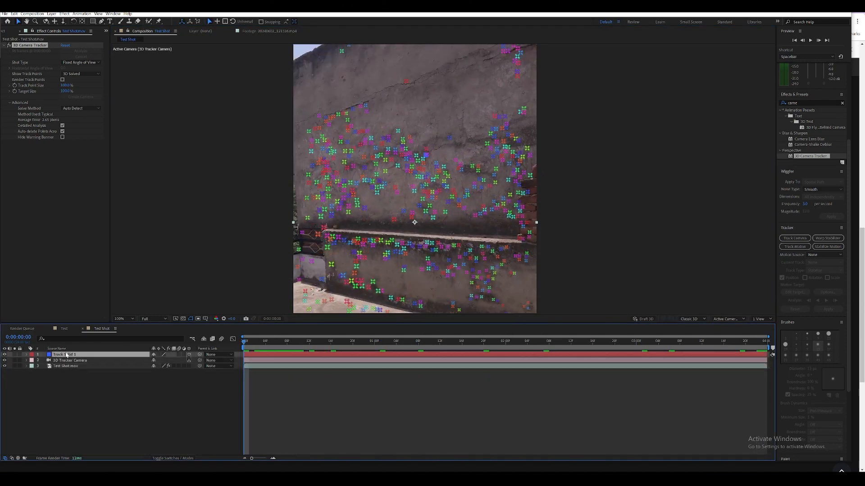
pyautogui.press('s')
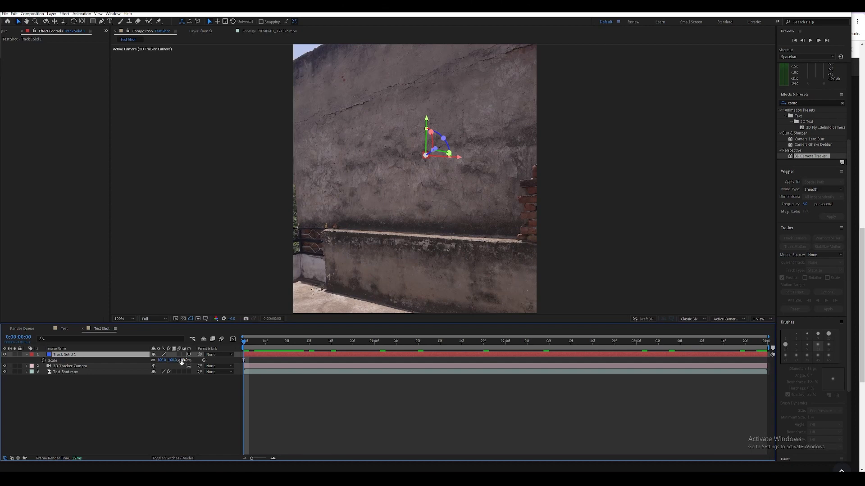
pyautogui.moveTo(194, 360); pyautogui.dragTo(255, 356)
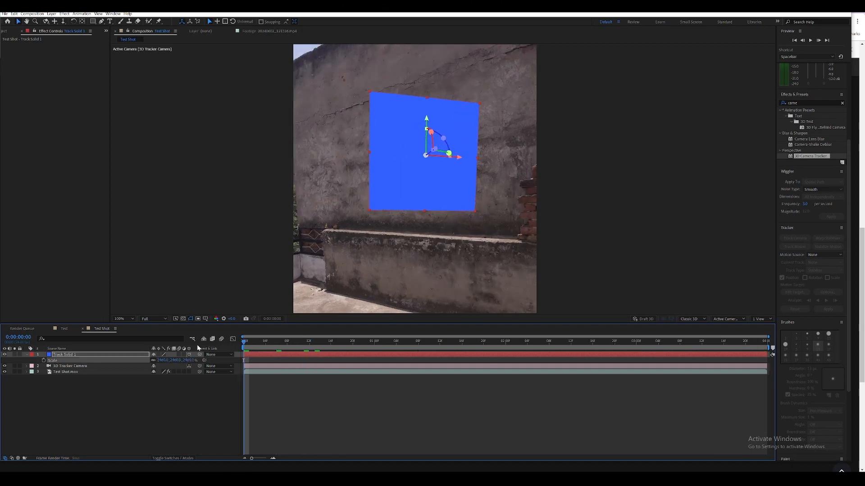
pyautogui.press('space')
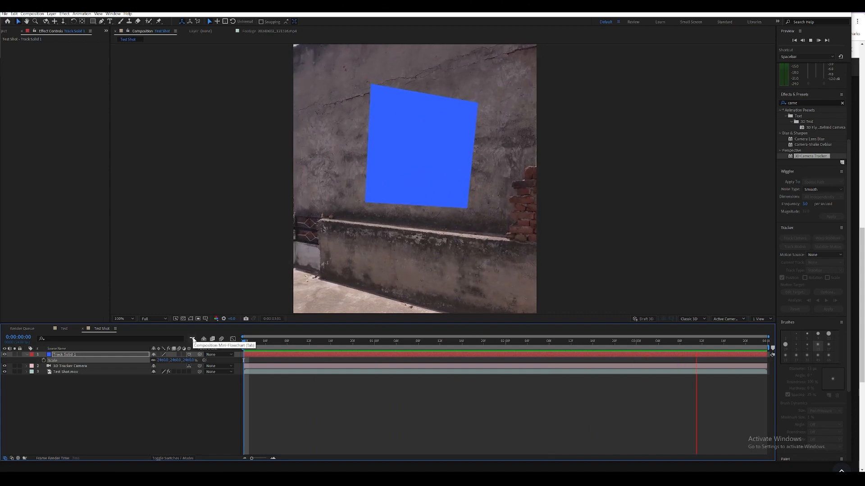
# Step: Import the Concrete Wall Destruction 2k (854) clip into the project from the VFX assets folder
pyautogui.click(7, 31)
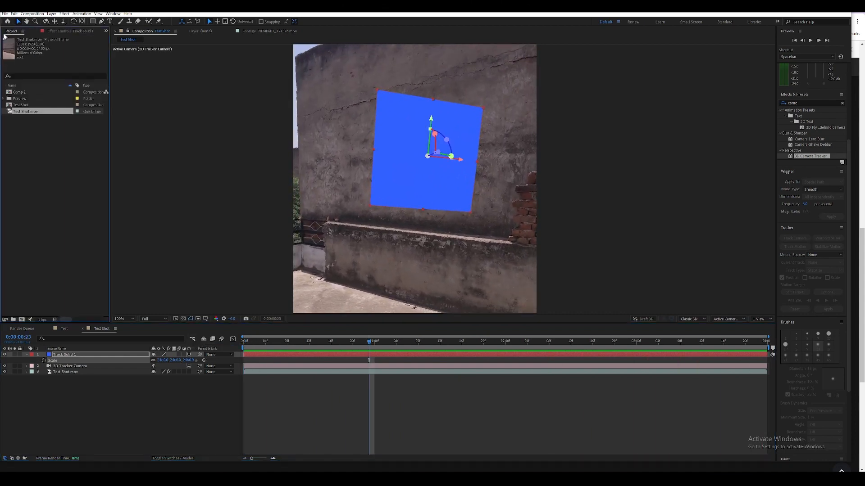
pyautogui.moveTo(257, 480)
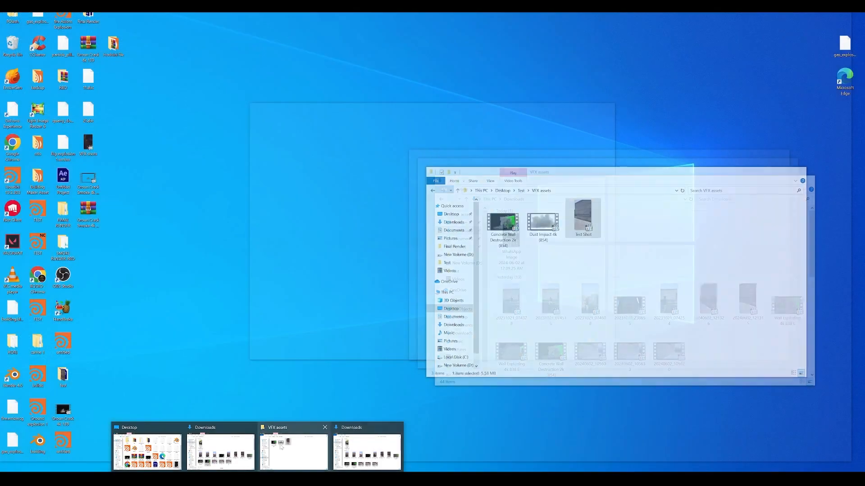
pyautogui.click(296, 447)
pyautogui.click(512, 265)
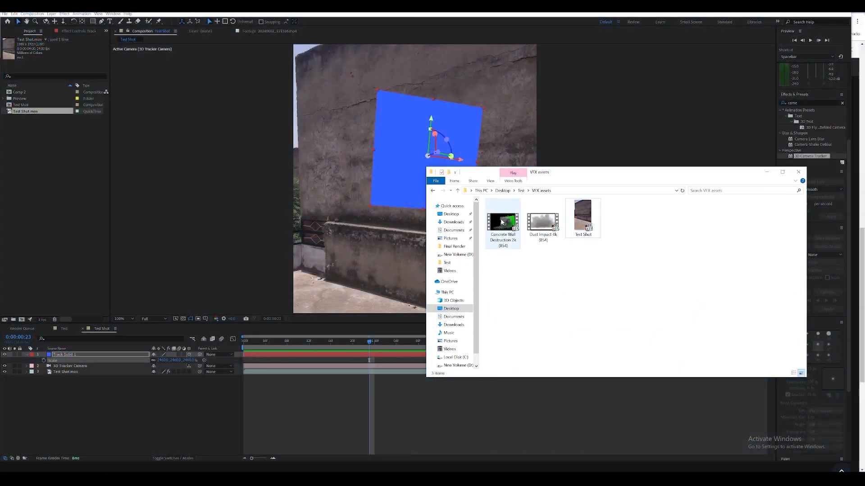
pyautogui.moveTo(502, 222); pyautogui.dragTo(50, 190)
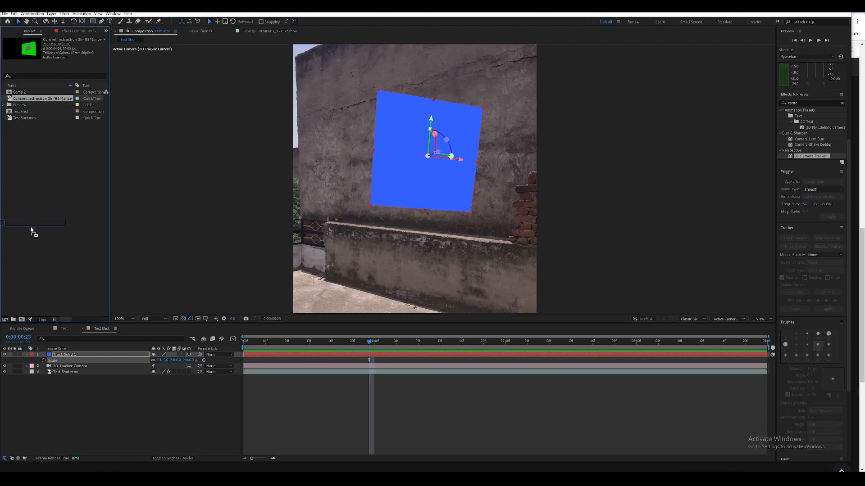
# Step: Create a new composition from the concrete wall destruction clip and scrub through the explosion to review it
pyautogui.click(22, 320)
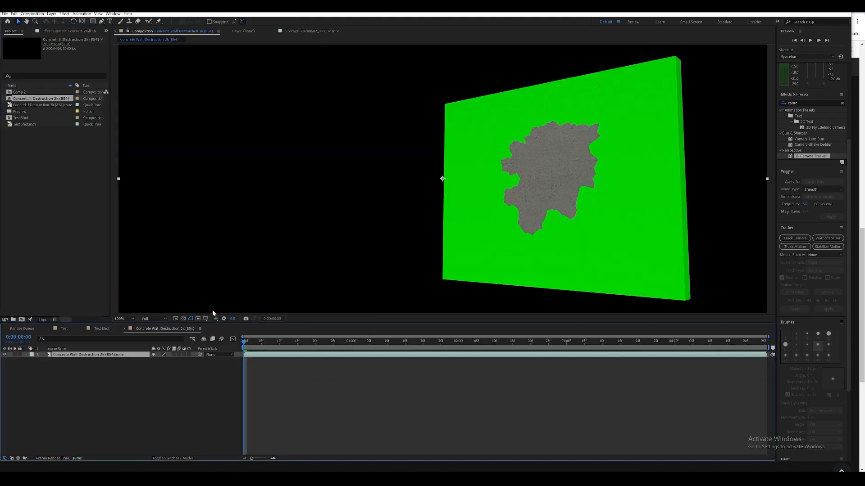
pyautogui.moveTo(397, 350); pyautogui.dragTo(398, 349)
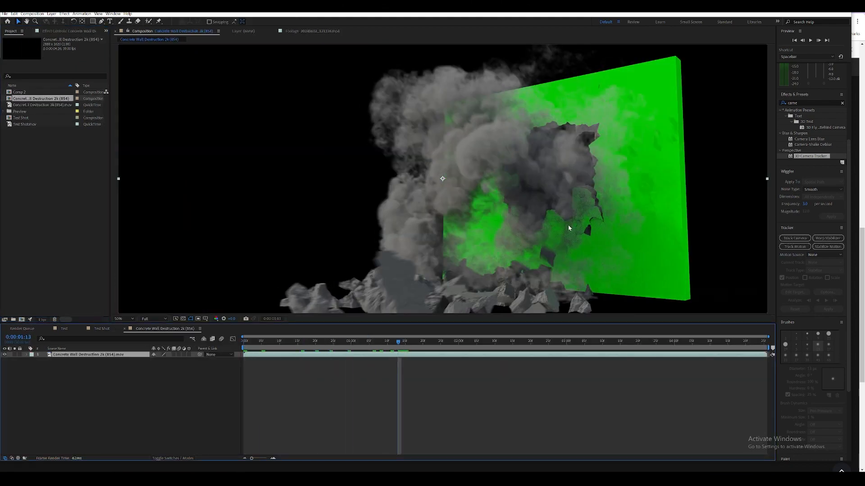
pyautogui.scroll(-1, 566, 226)
pyautogui.moveTo(566, 227); pyautogui.dragTo(496, 257)
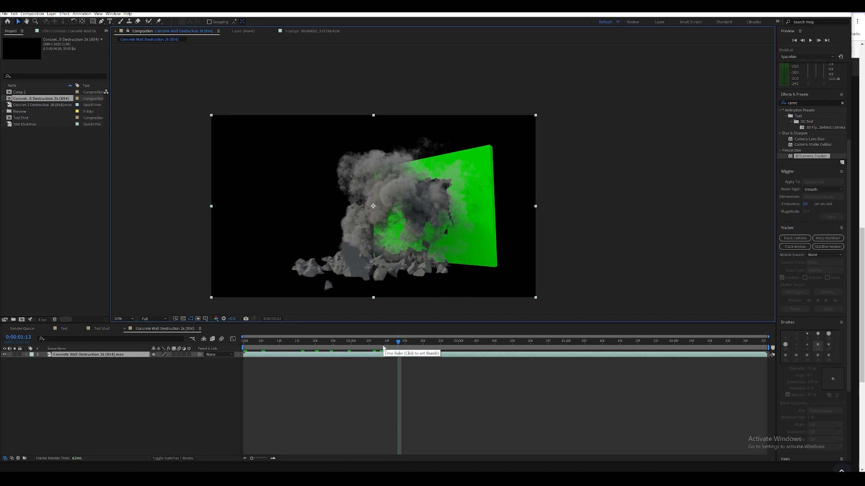
pyautogui.moveTo(383, 347); pyautogui.dragTo(547, 351)
# Step: Import the WhatsApp room photo from the Downloads folder and place it beneath the Concrete Wall Destruction 2k (854) clip
pyautogui.moveTo(266, 480)
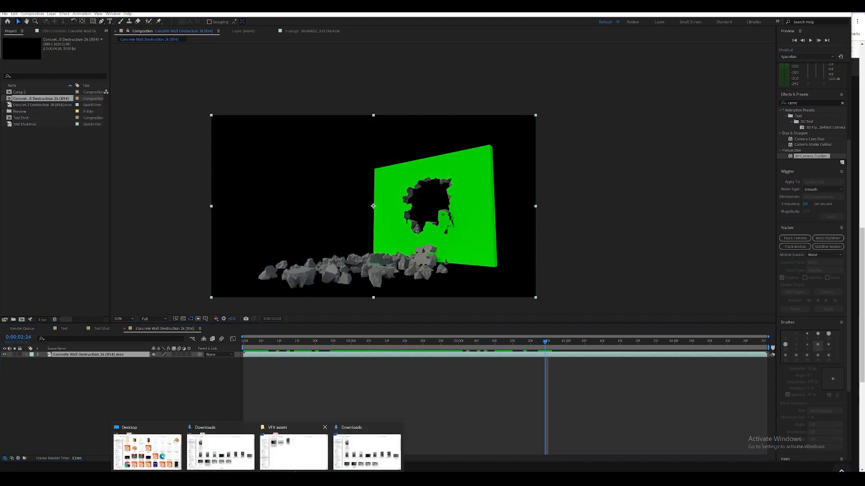
pyautogui.click(289, 451)
pyautogui.click(463, 224)
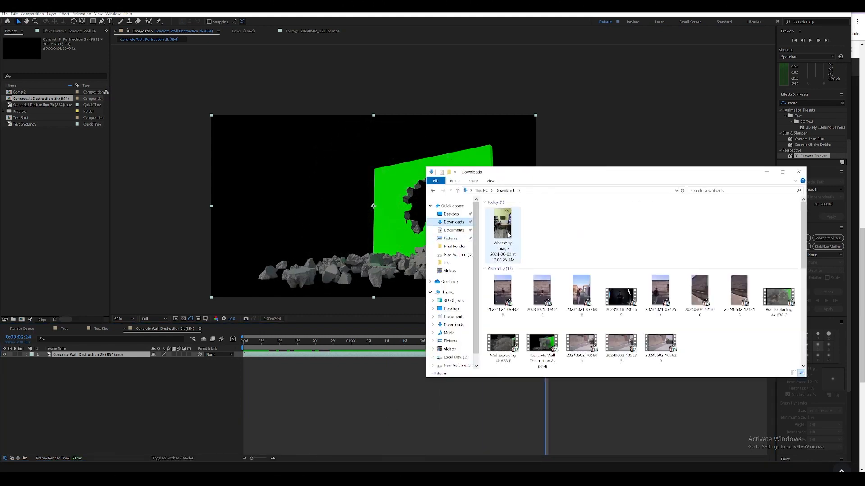
pyautogui.moveTo(502, 228); pyautogui.dragTo(349, 410)
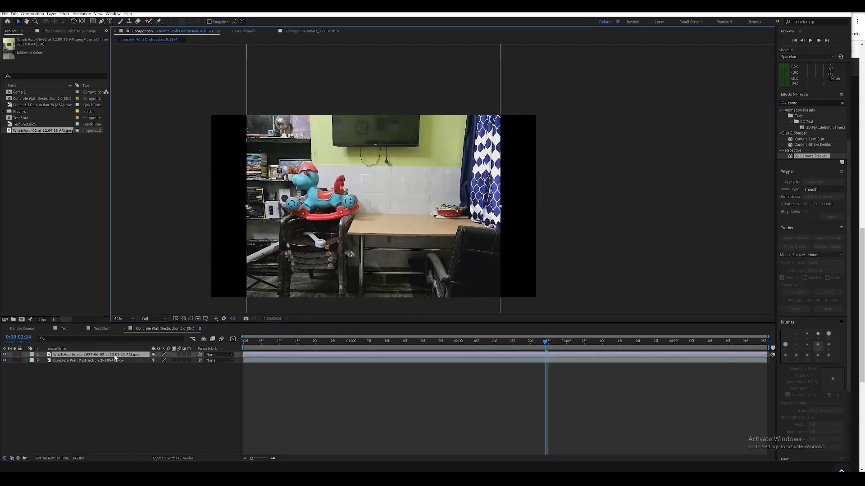
pyautogui.moveTo(122, 355); pyautogui.dragTo(132, 372)
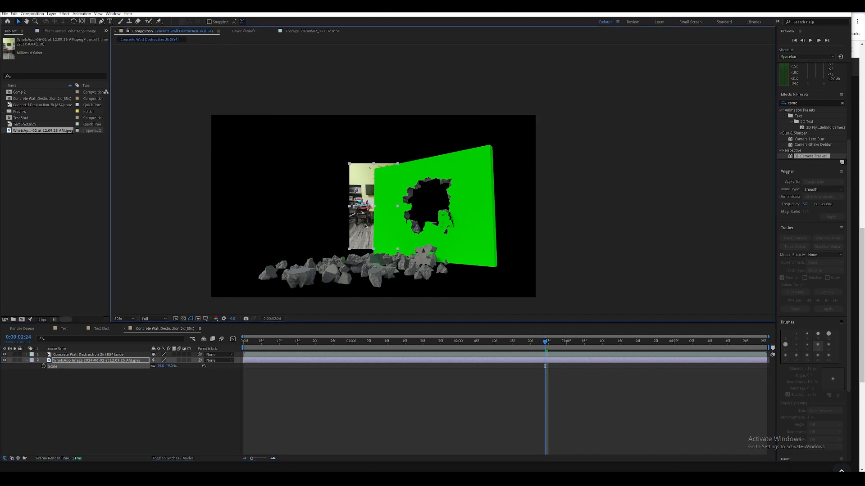
# Step: Position the scaled-down room photo behind the hole in the green wall and make it a 3D layer
pyautogui.moveTo(359, 227); pyautogui.dragTo(418, 225)
pyautogui.click(190, 360)
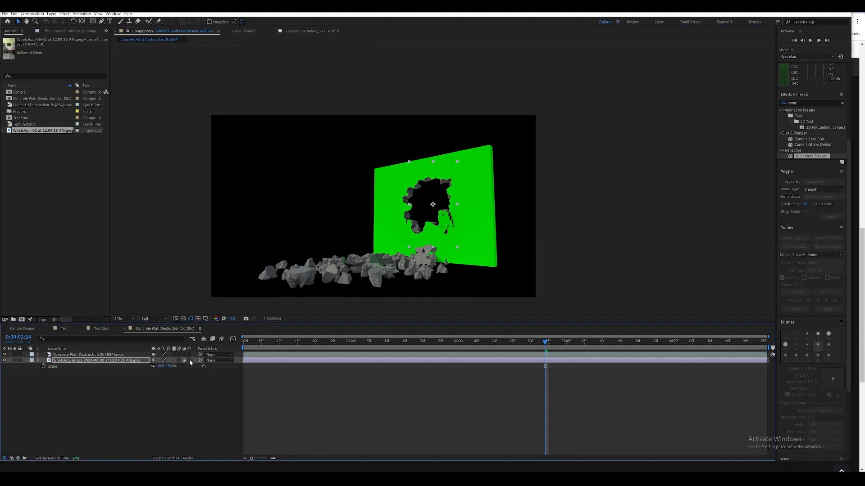
pyautogui.moveTo(162, 373); pyautogui.dragTo(165, 372)
# Step: Rotate the room photo slightly and enlarge it to fill the wall's hole, checking it through the explosion
pyautogui.press('r')
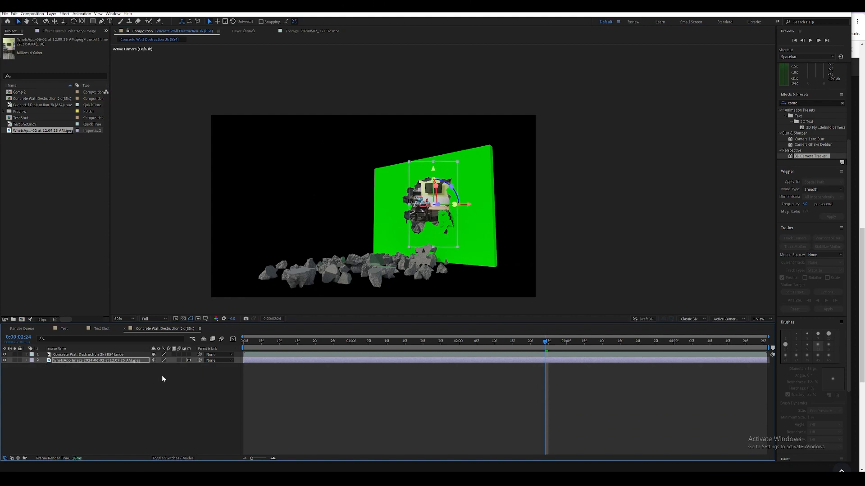
pyautogui.click(144, 361)
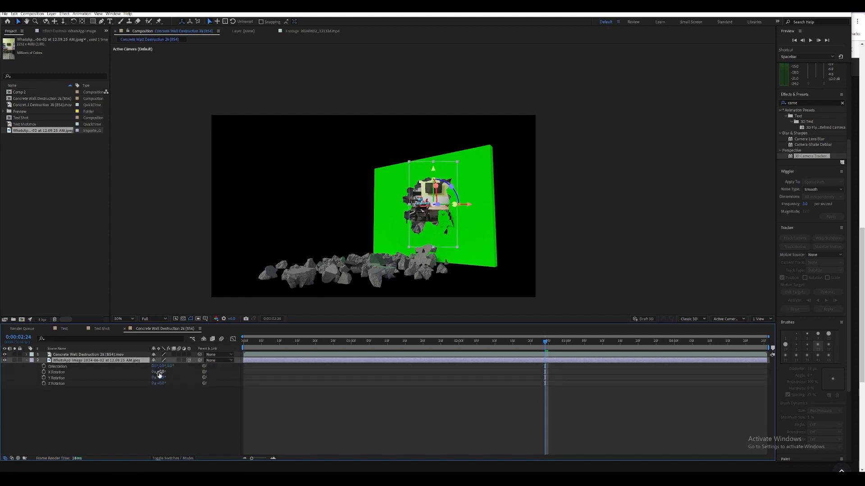
pyautogui.moveTo(159, 373); pyautogui.dragTo(174, 380)
pyautogui.press('s')
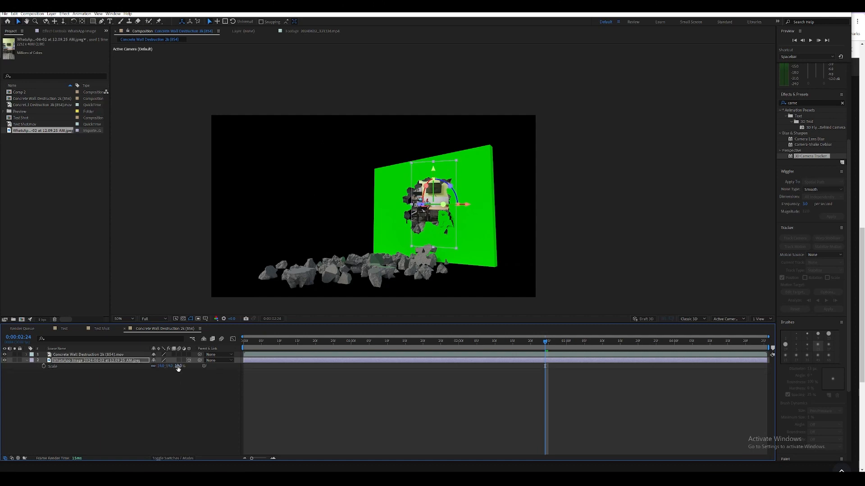
pyautogui.press('space')
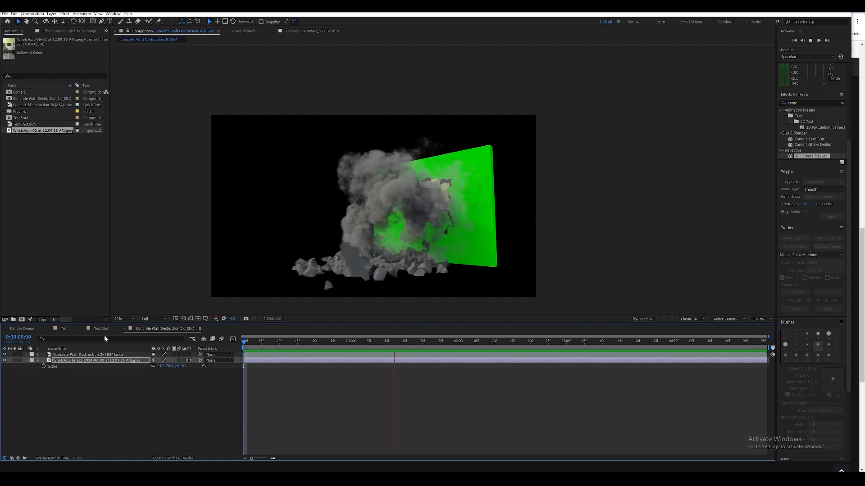
pyautogui.click(252, 346)
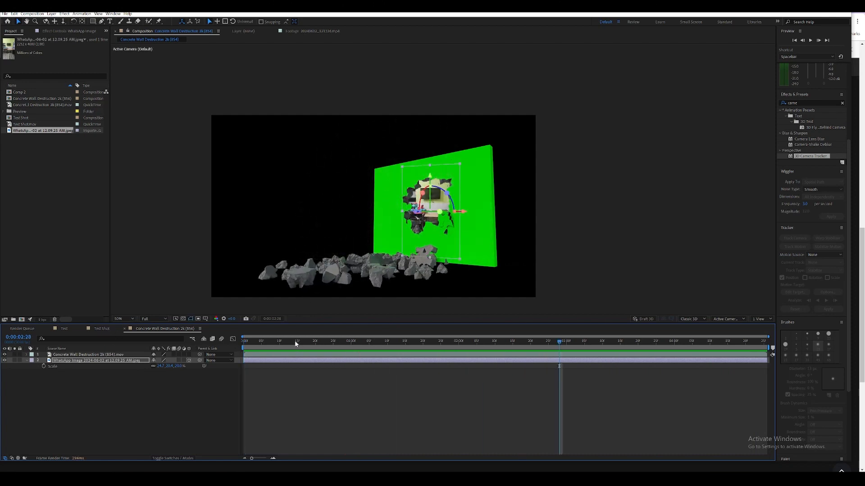
pyautogui.moveTo(254, 350); pyautogui.dragTo(301, 347)
pyautogui.click(659, 342)
pyautogui.click(746, 342)
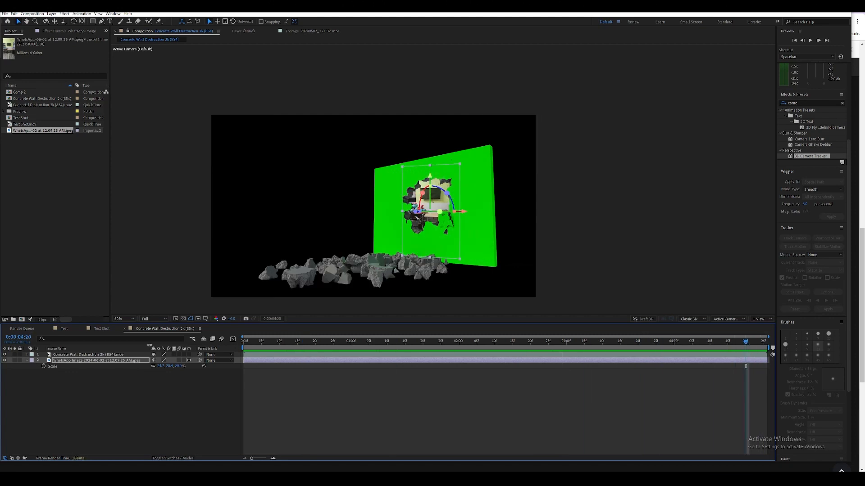
# Step: In the Test Shot composition, replace the Track Solid 1 layer with the Concrete Wall Destruction 2k (854) composition and preview the shot
pyautogui.click(101, 329)
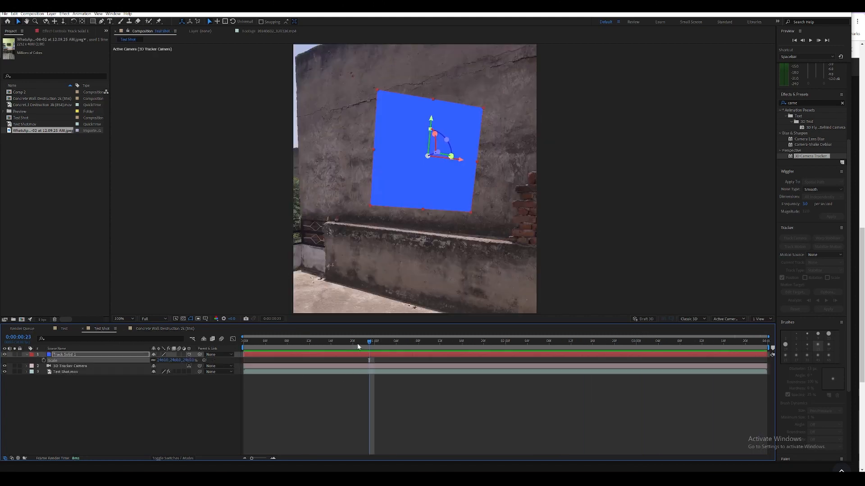
pyautogui.click(242, 343)
pyautogui.click(30, 99)
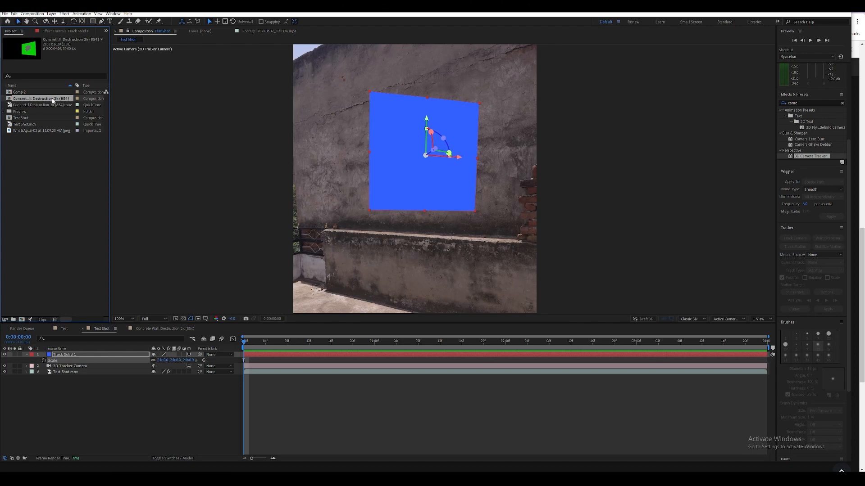
pyautogui.moveTo(51, 99); pyautogui.dragTo(53, 100)
pyautogui.moveTo(86, 355); pyautogui.dragTo(88, 355)
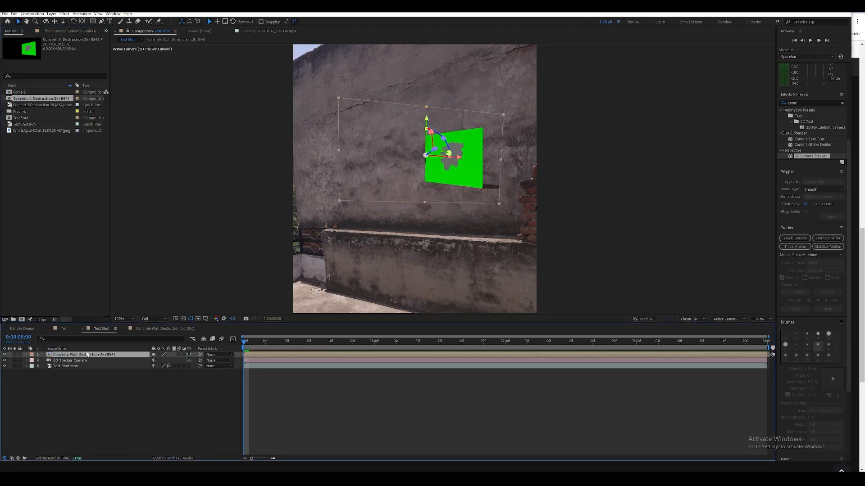
pyautogui.press('space')
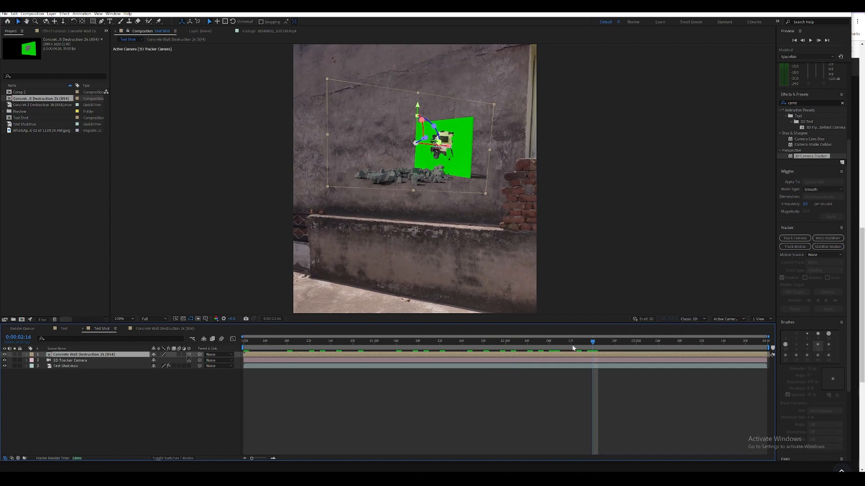
pyautogui.press('space')
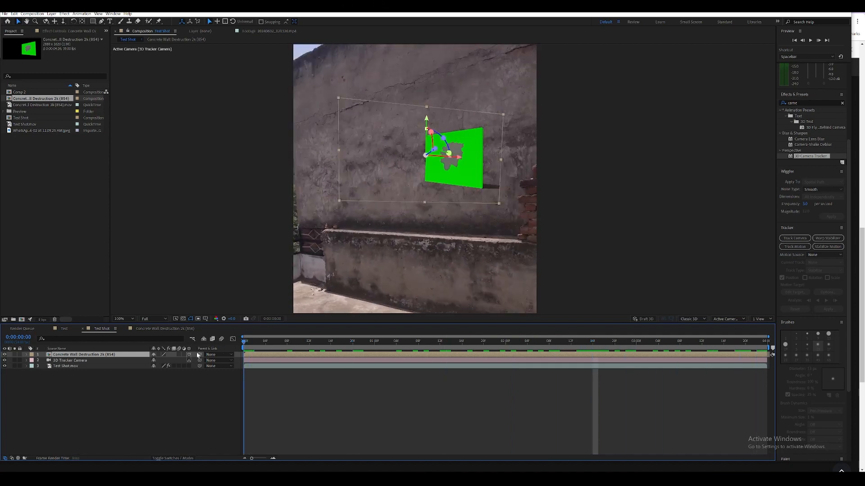
pyautogui.press('space')
# Step: Scale up the Concrete Wall Destruction layer and adjust its X, Y and Z rotation to match the real wall's perspective
pyautogui.press('s')
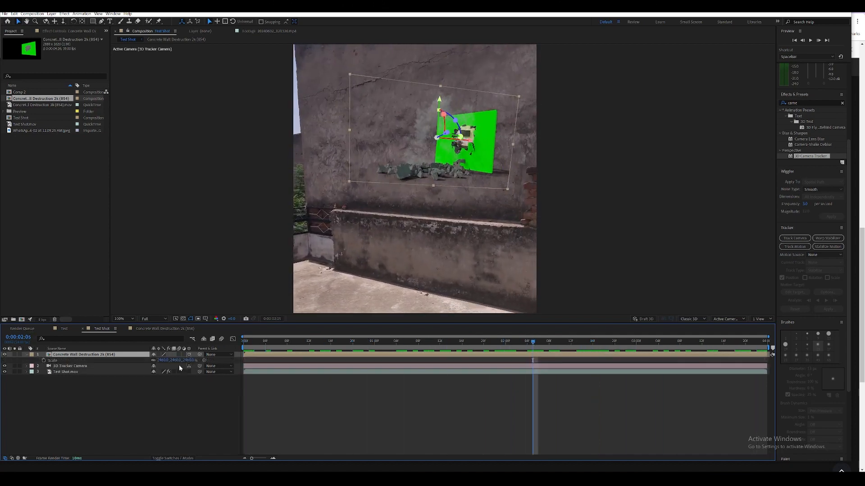
pyautogui.moveTo(163, 360); pyautogui.dragTo(694, 338)
pyautogui.press('r')
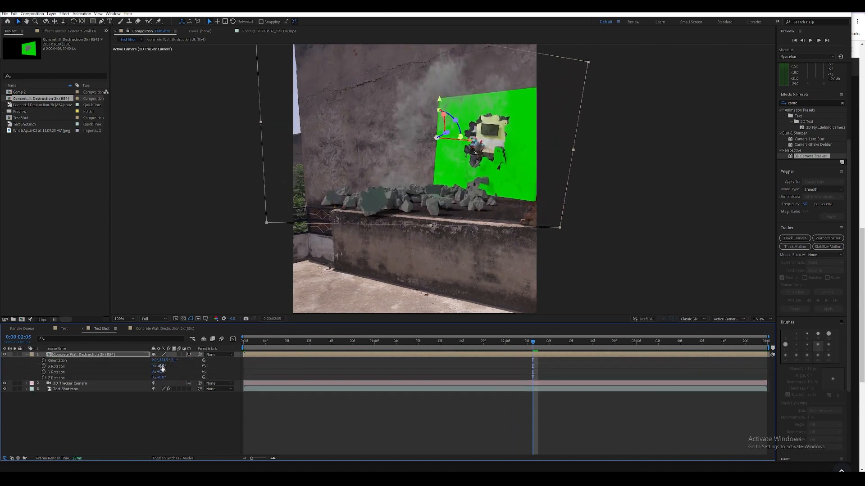
pyautogui.moveTo(162, 368); pyautogui.dragTo(162, 372)
pyautogui.press('r')
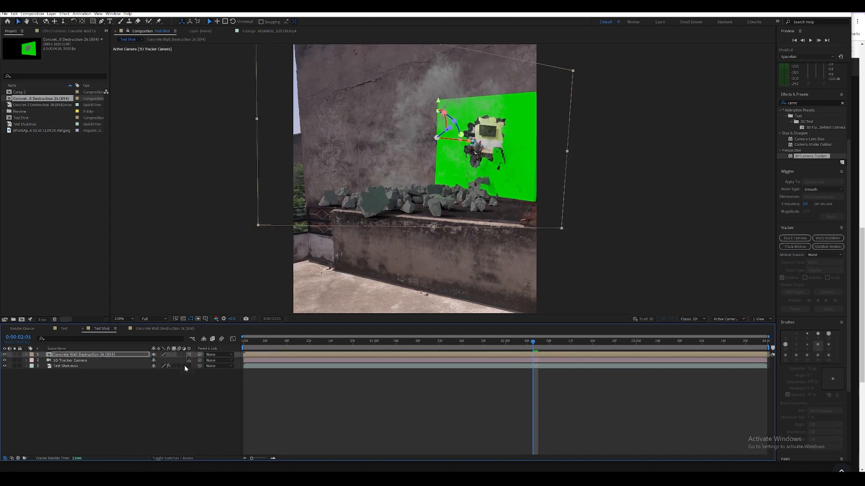
pyautogui.press('r')
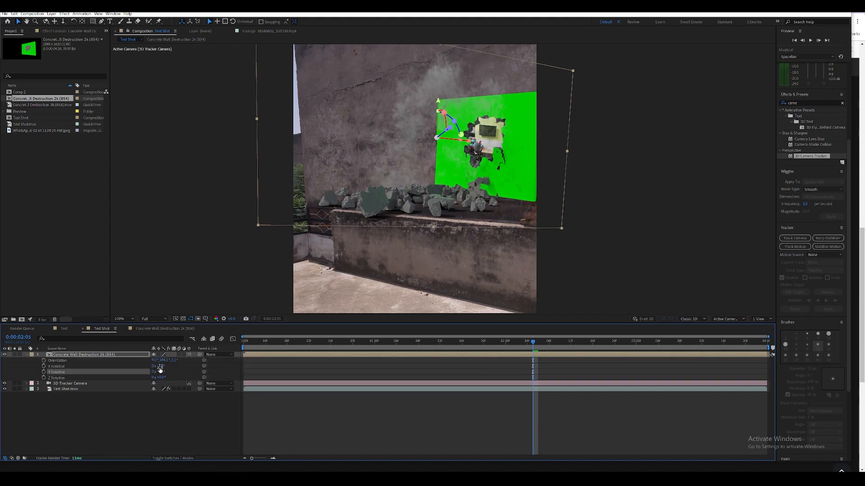
pyautogui.moveTo(158, 366); pyautogui.dragTo(161, 378)
pyautogui.click(165, 373)
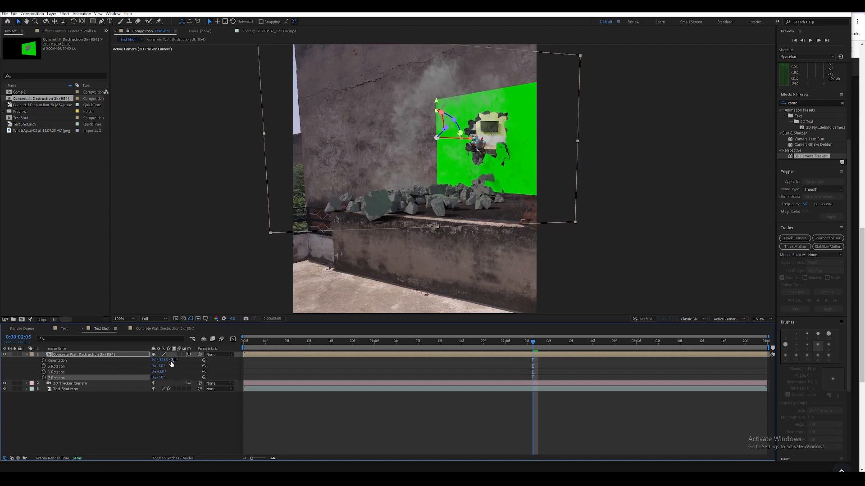
# Step: Enlarge the Concrete Wall Destruction layer further and reposition it so the hole sits mid-wall with the rubble near the ground
pyautogui.hotkey('shift', 's')
pyautogui.moveTo(188, 360); pyautogui.dragTo(851, 310)
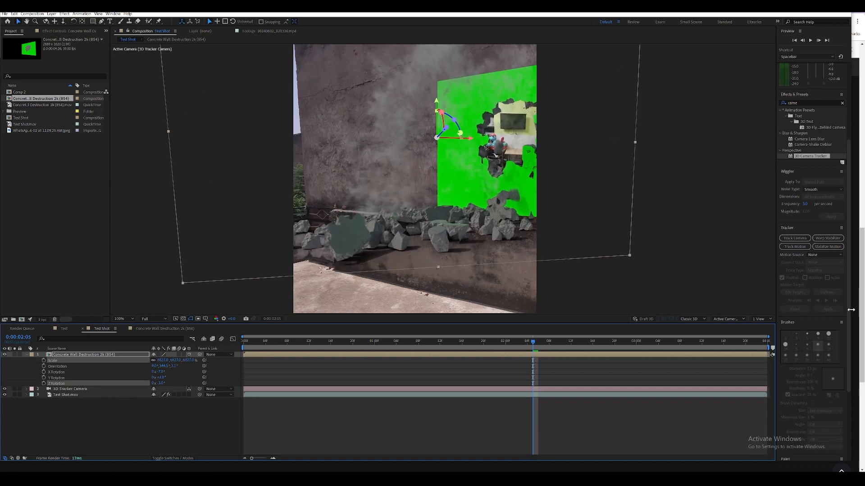
pyautogui.moveTo(470, 143); pyautogui.dragTo(378, 130)
pyautogui.moveTo(337, 102); pyautogui.dragTo(342, 179)
pyautogui.press('s')
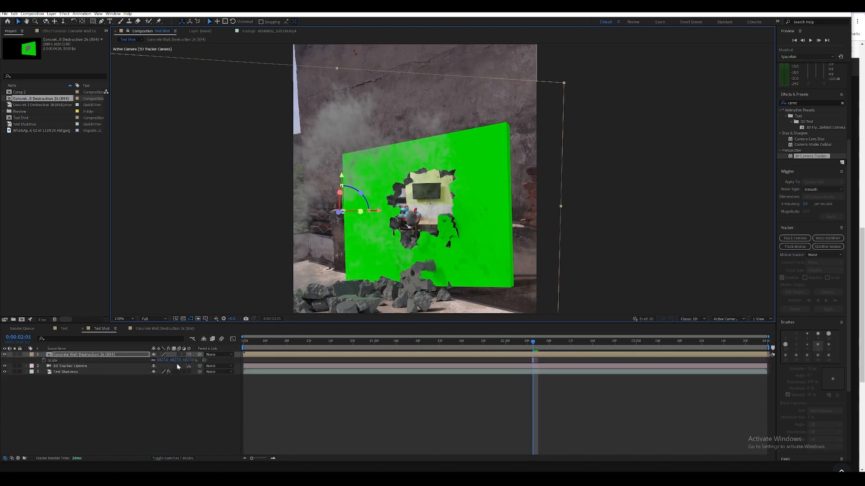
pyautogui.moveTo(176, 362); pyautogui.dragTo(257, 352)
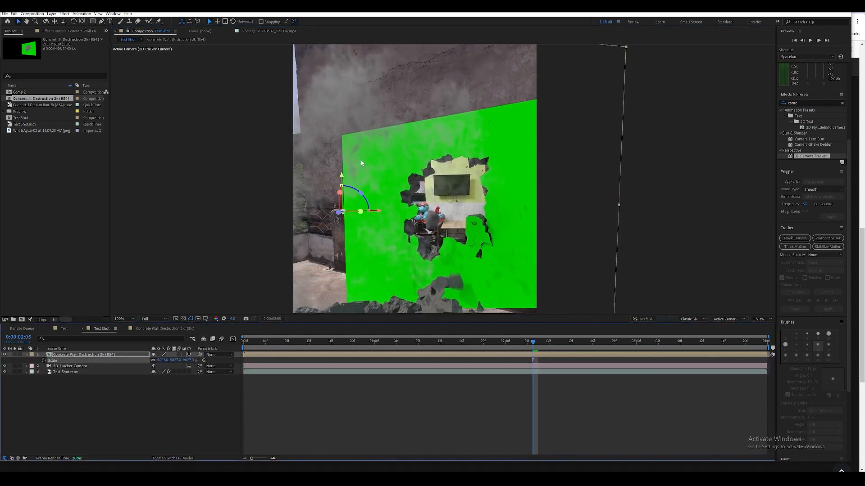
pyautogui.moveTo(341, 176); pyautogui.dragTo(329, 136)
# Step: Apply Keylight (1.2) to the Concrete Wall Destruction layer, sample the green wall as the screen colour and preview the key
pyautogui.click(81, 14)
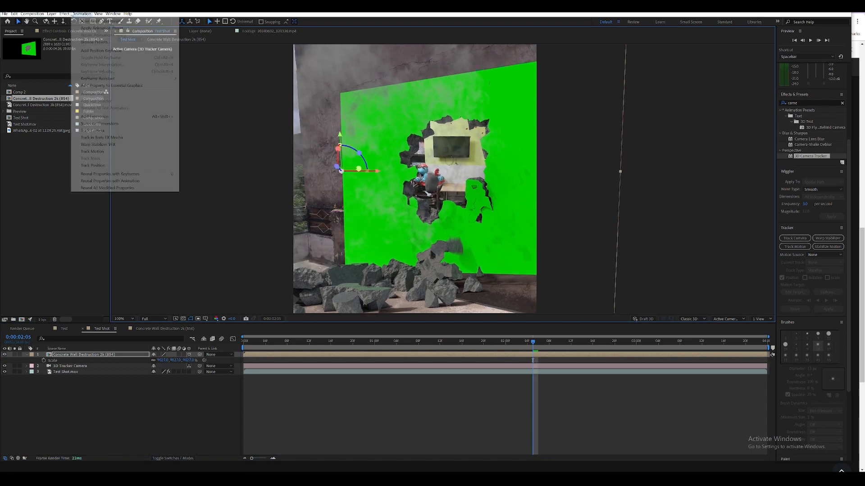
pyautogui.moveTo(67, 14)
pyautogui.click(103, 360)
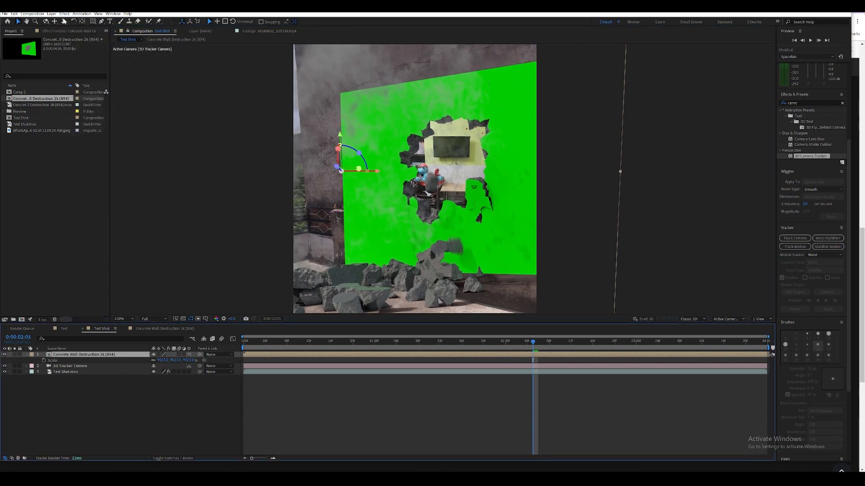
pyautogui.click(65, 14)
pyautogui.moveTo(90, 129)
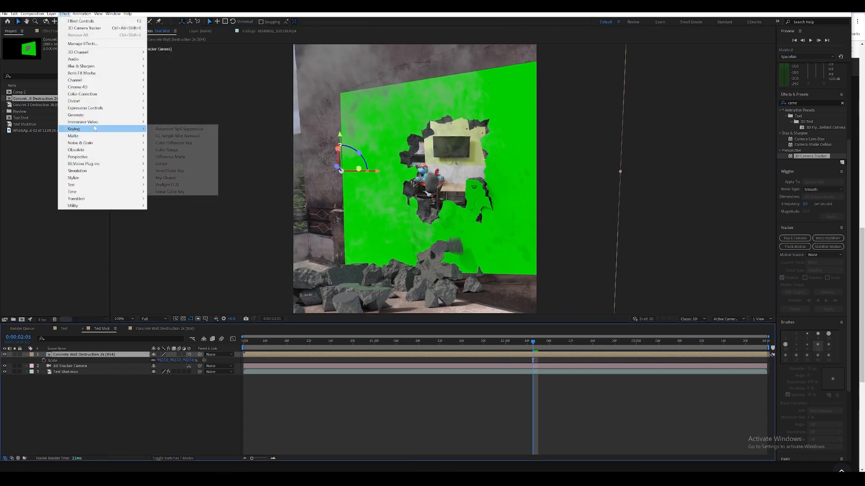
pyautogui.click(198, 185)
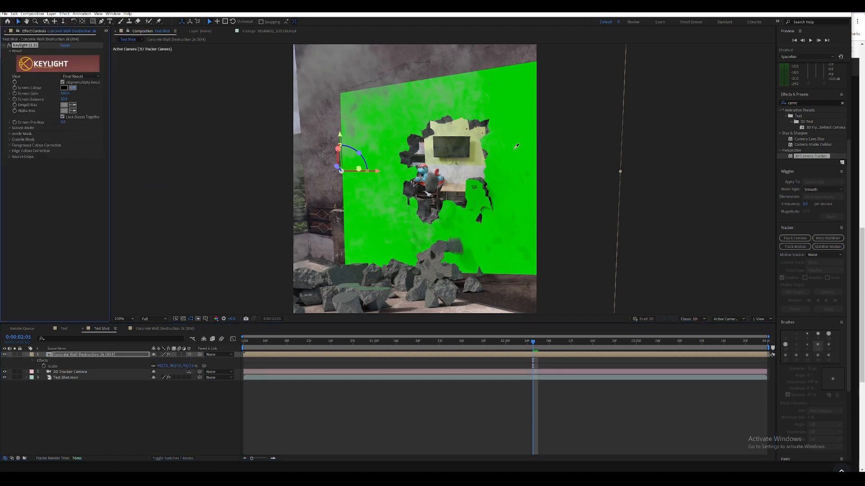
pyautogui.click(515, 147)
pyautogui.moveTo(356, 340); pyautogui.dragTo(549, 332)
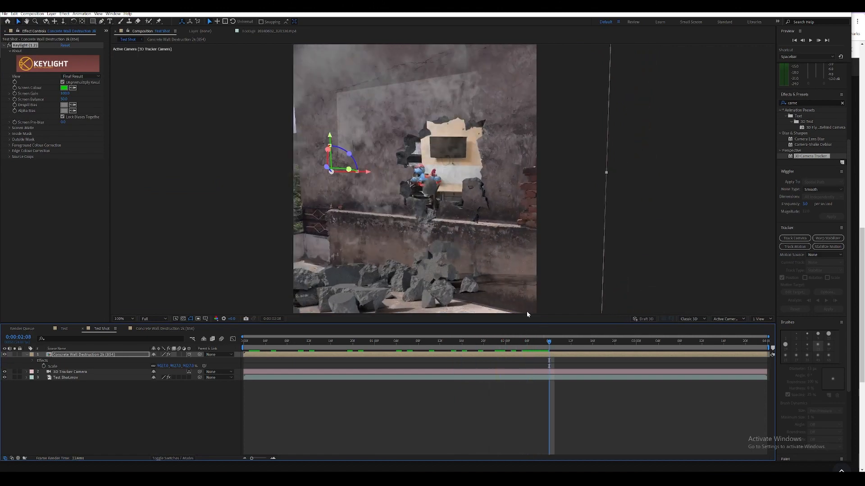
pyautogui.moveTo(486, 249); pyautogui.dragTo(472, 276)
pyautogui.press('space')
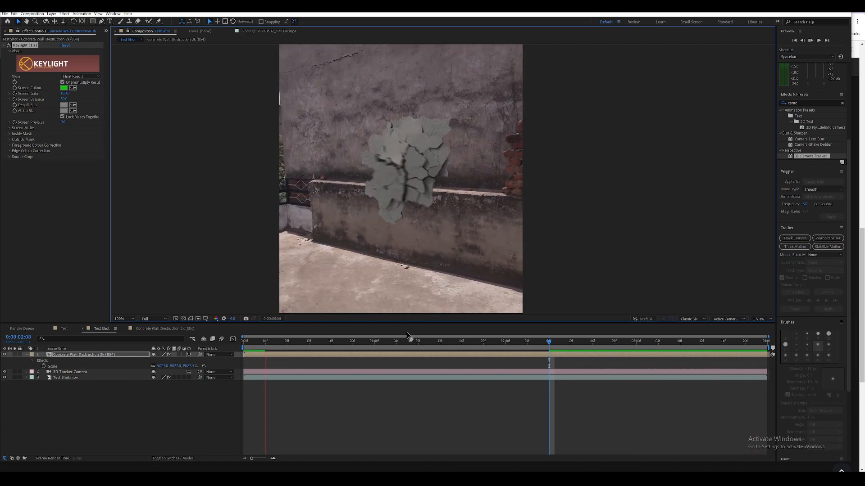
pyautogui.press('space')
# Step: Scale the keyed Concrete Wall Destruction layer up slightly with the rubble in view, and check the first frame and the explosion
pyautogui.moveTo(353, 342); pyautogui.dragTo(642, 339)
pyautogui.press('u')
pyautogui.press('u')
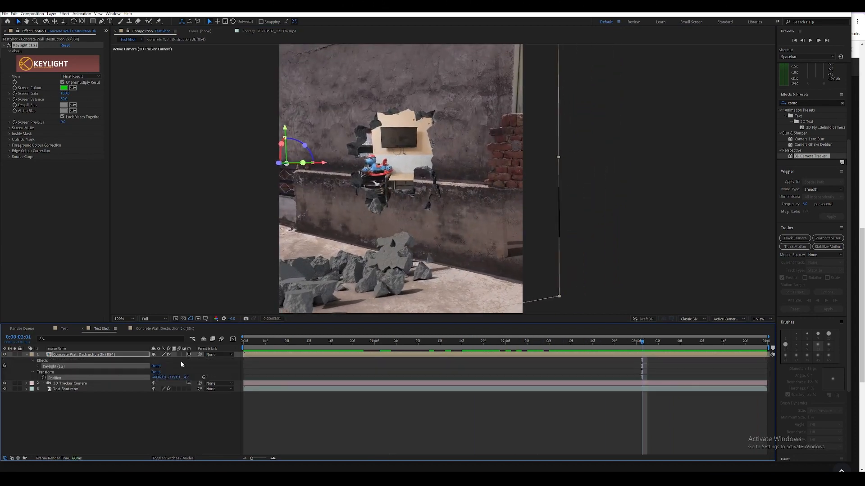
pyautogui.press('s')
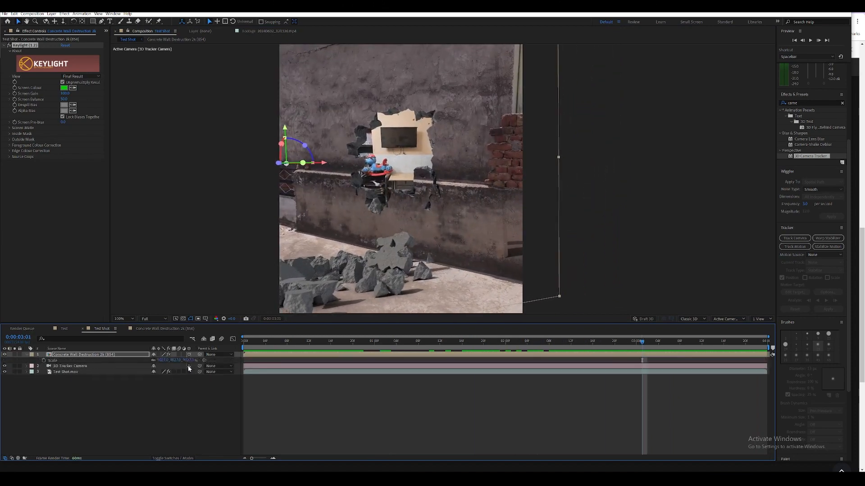
pyautogui.moveTo(190, 361); pyautogui.dragTo(398, 293)
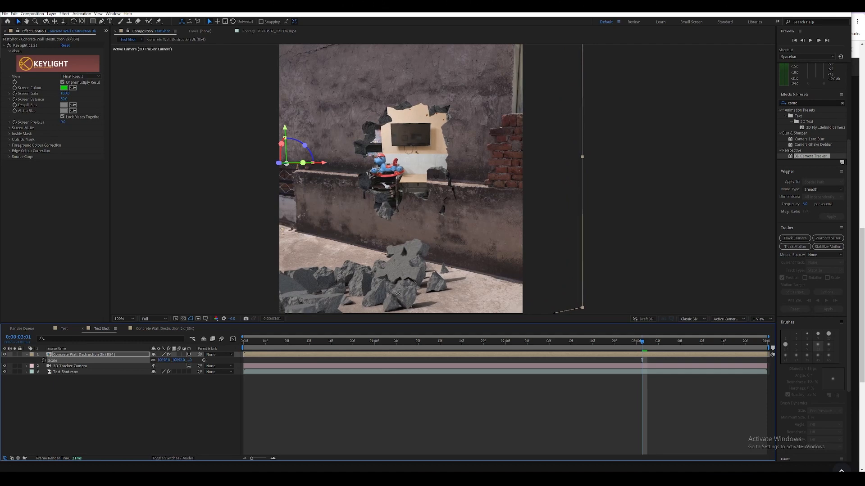
pyautogui.press('Home')
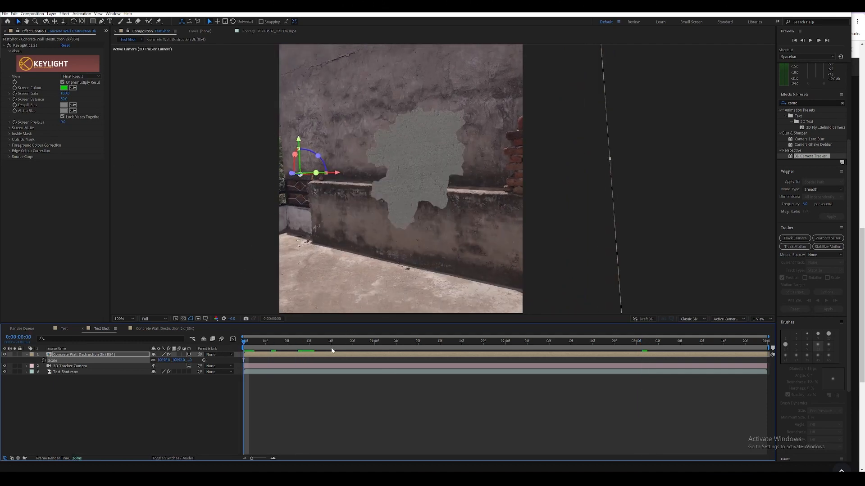
pyautogui.click(336, 350)
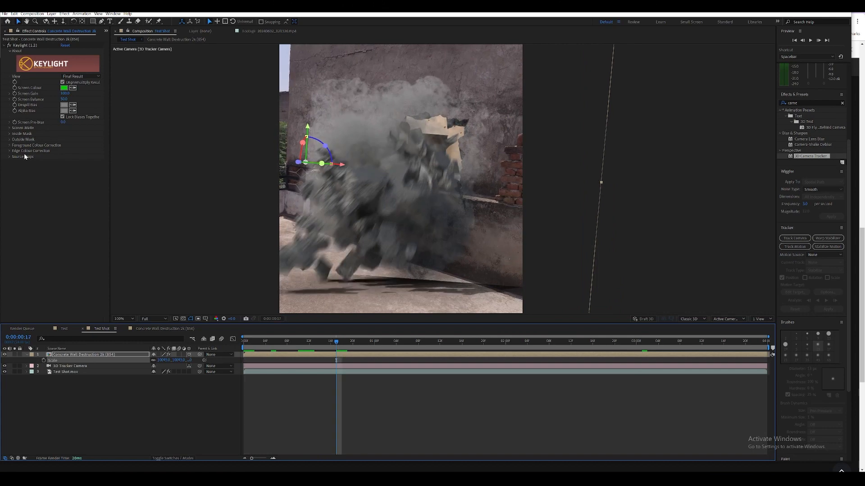
# Step: Show Keylight's Screen Matte, lower Clip White until the wall opening and rubble are solid white, and check the matte along the shot
pyautogui.click(82, 78)
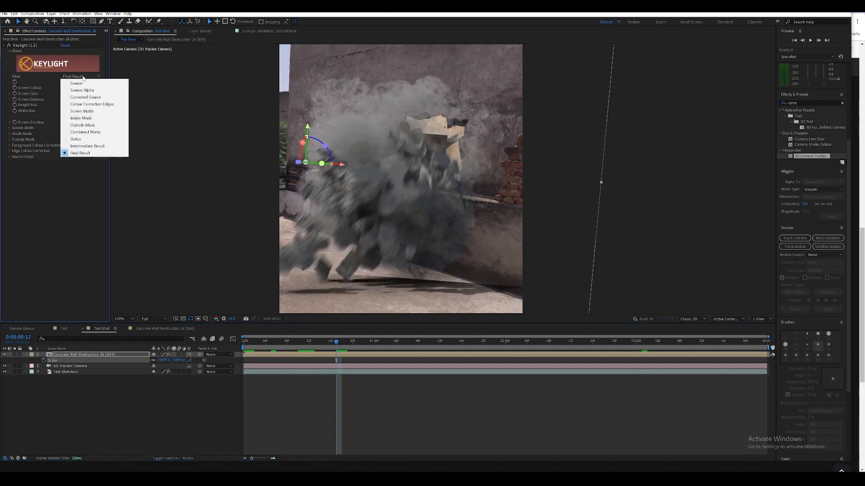
pyautogui.click(81, 111)
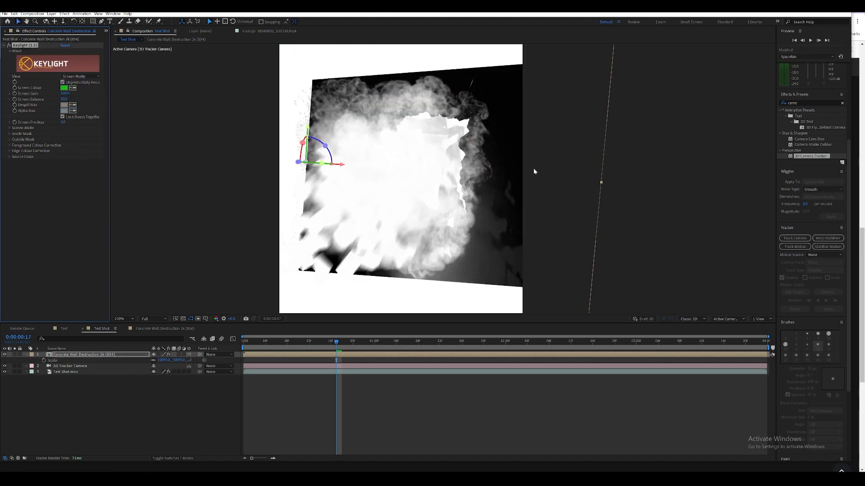
pyautogui.moveTo(658, 344); pyautogui.dragTo(685, 343)
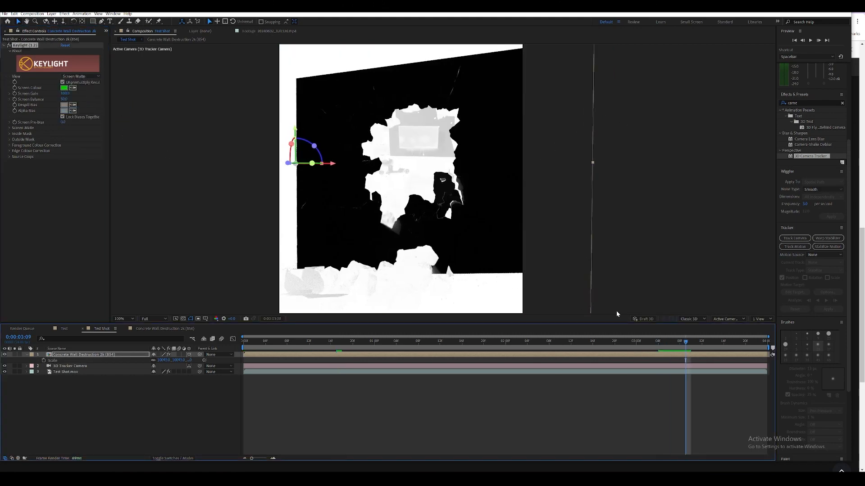
pyautogui.click(9, 128)
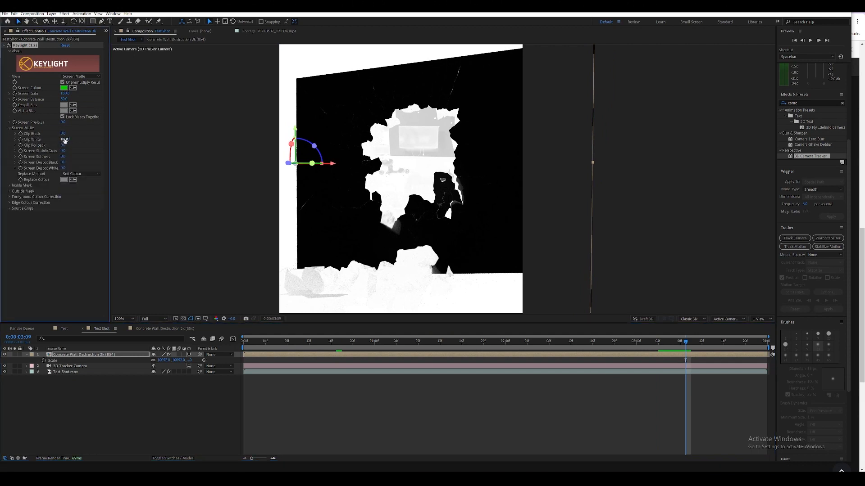
pyautogui.moveTo(81, 137)
pyautogui.mouseDown()
pyautogui.moveTo(59, 139)
pyautogui.moveTo(71, 139)
pyautogui.mouseUp()
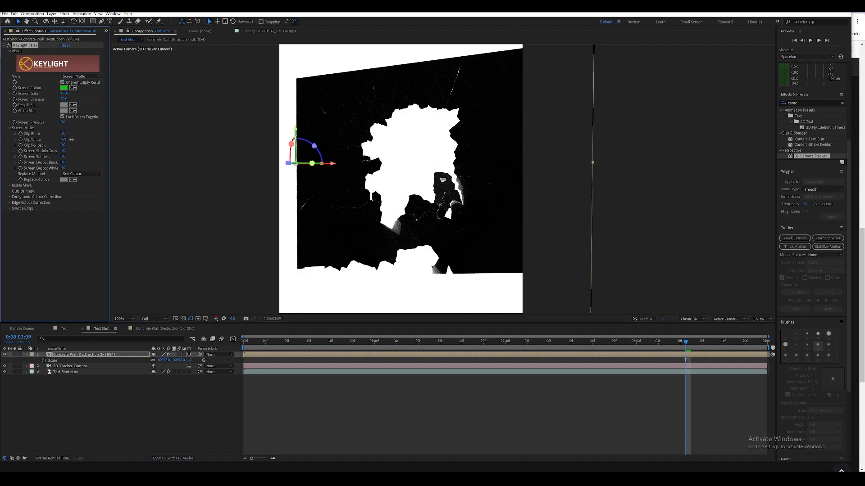
pyautogui.moveTo(391, 337); pyautogui.dragTo(604, 330)
pyautogui.press('space')
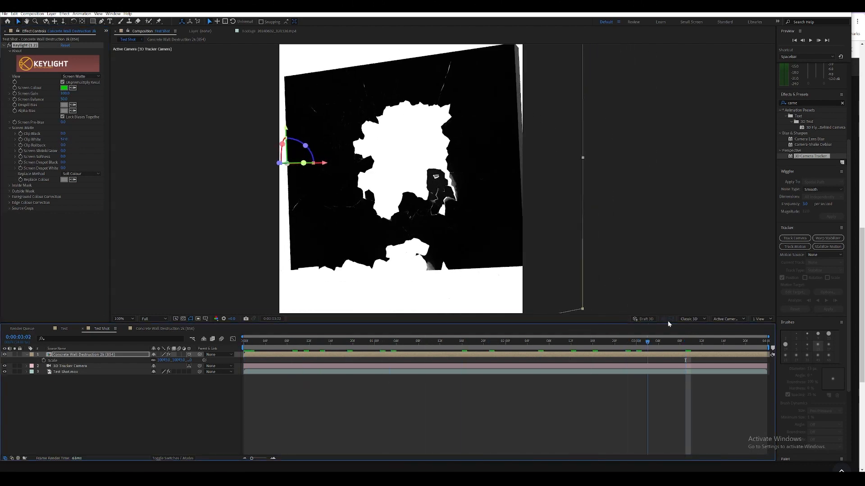
# Step: Restore Keylight's view to Final Result, preview the shot and shorten the work area to end at about 2 s 15 f
pyautogui.click(79, 77)
pyautogui.click(92, 154)
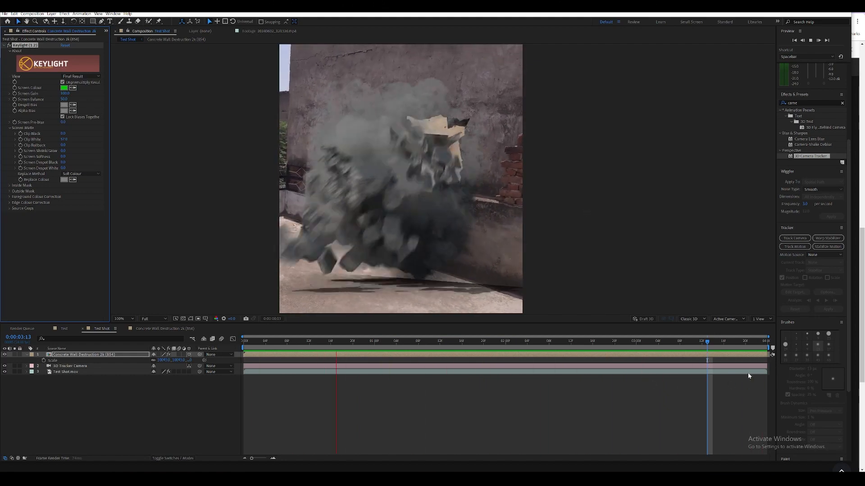
pyautogui.press('space')
pyautogui.moveTo(768, 337); pyautogui.dragTo(588, 341)
pyautogui.press('space')
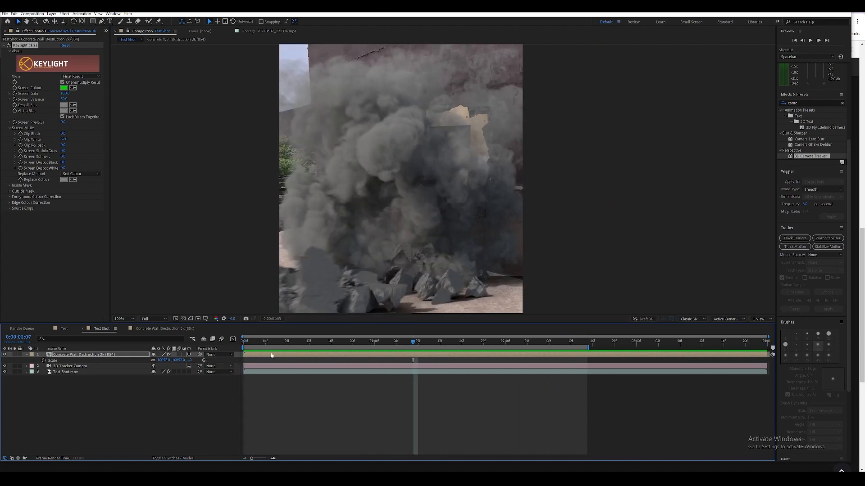
# Step: Apply Lumetri Color to the Concrete Wall Destruction layer, adjust its basic color and light to match the real wall, and preview it
pyautogui.moveTo(289, 341); pyautogui.dragTo(248, 349)
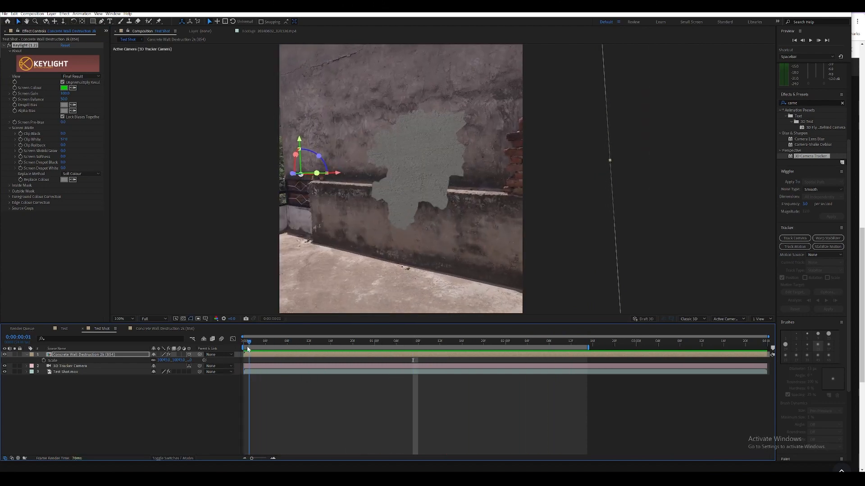
pyautogui.click(65, 13)
pyautogui.moveTo(90, 94)
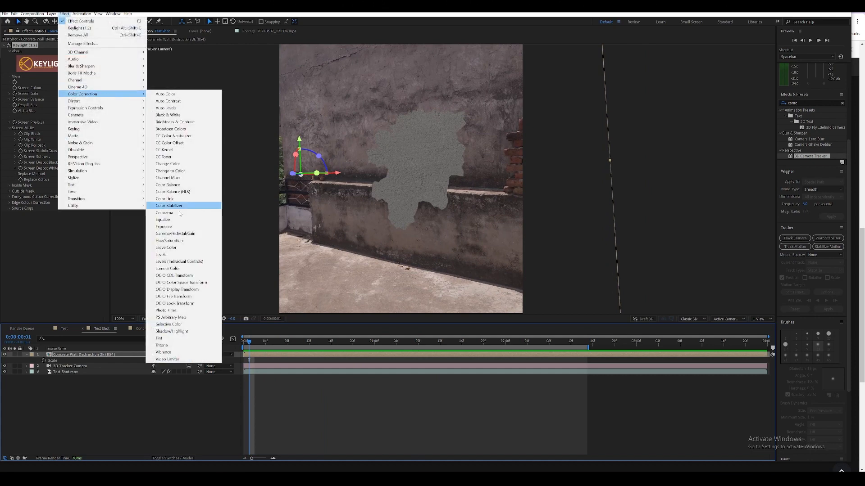
pyautogui.click(181, 269)
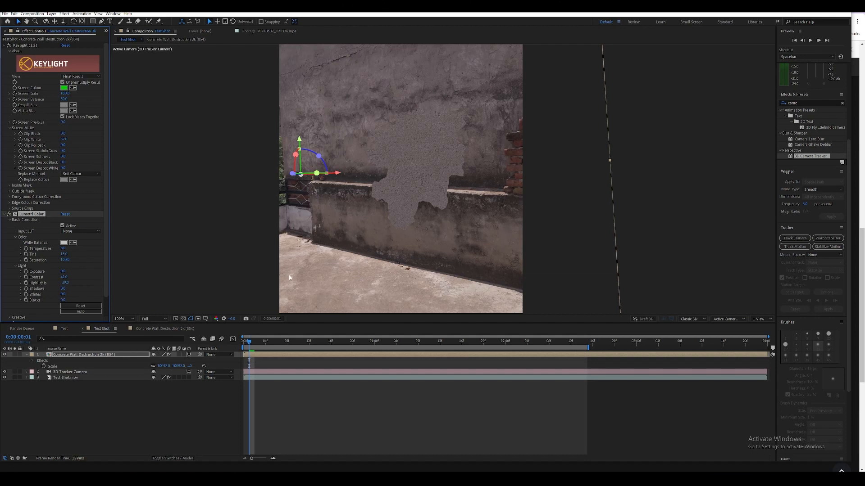
pyautogui.press('space')
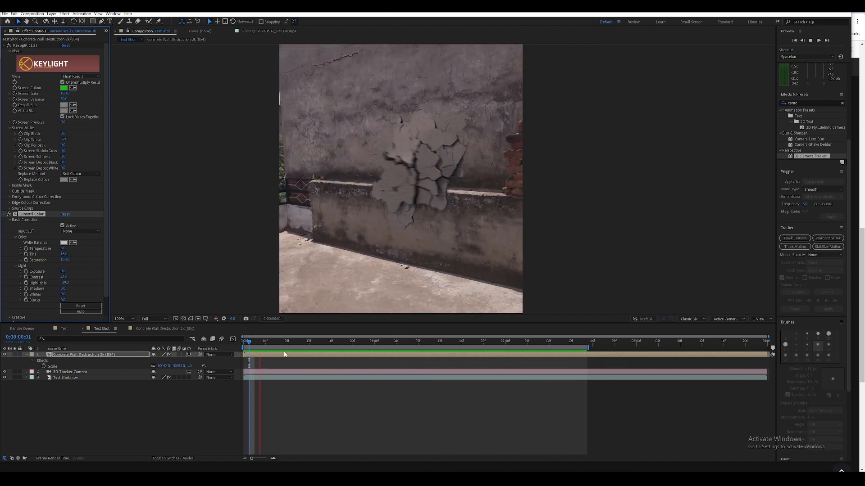
pyautogui.press('space')
# Step: Keyframe the Concrete Wall Destruction layer's Opacity from 0% at frame 1 to 100% at frame 2 and preview the shot
pyautogui.moveTo(263, 346); pyautogui.dragTo(249, 342)
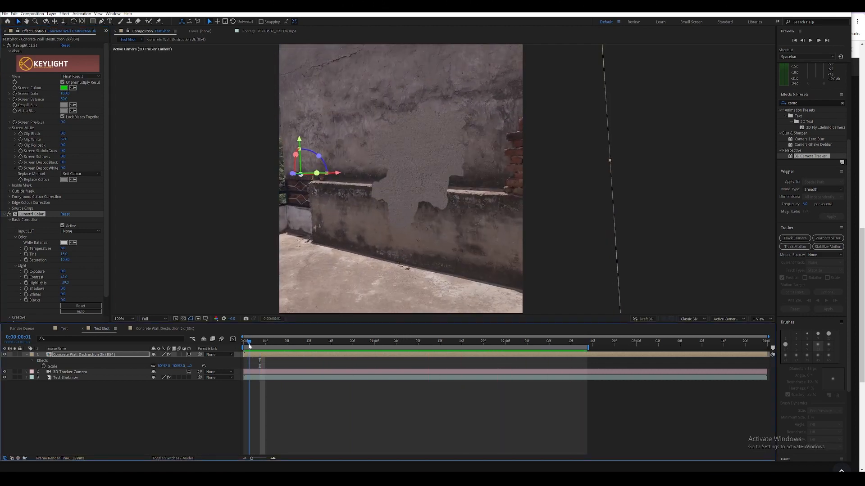
pyautogui.press('t')
pyautogui.click(44, 360)
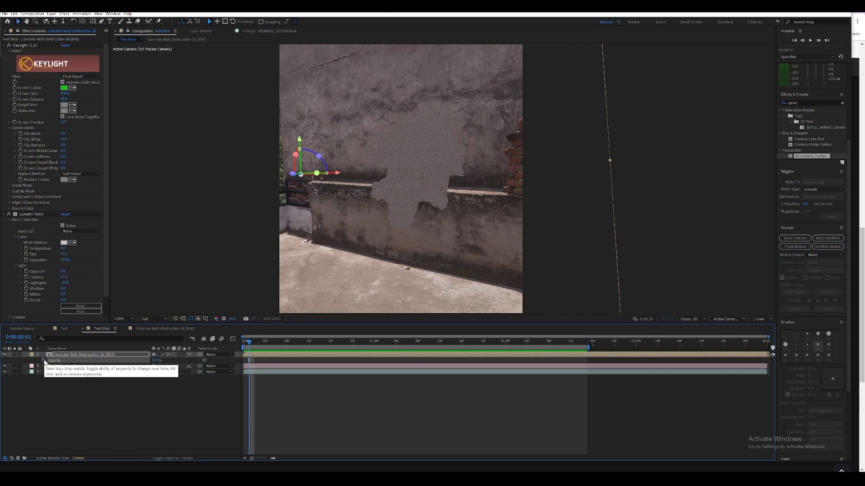
pyautogui.click(44, 361)
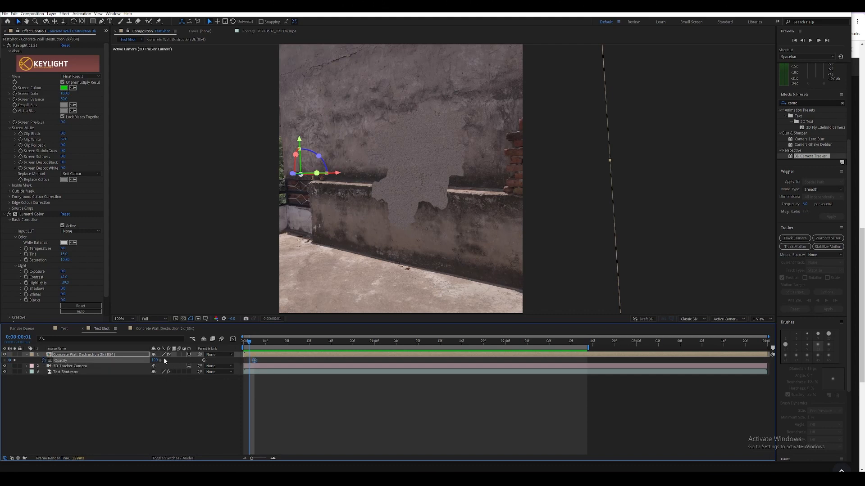
pyautogui.moveTo(155, 360); pyautogui.dragTo(19, 371)
pyautogui.press('space')
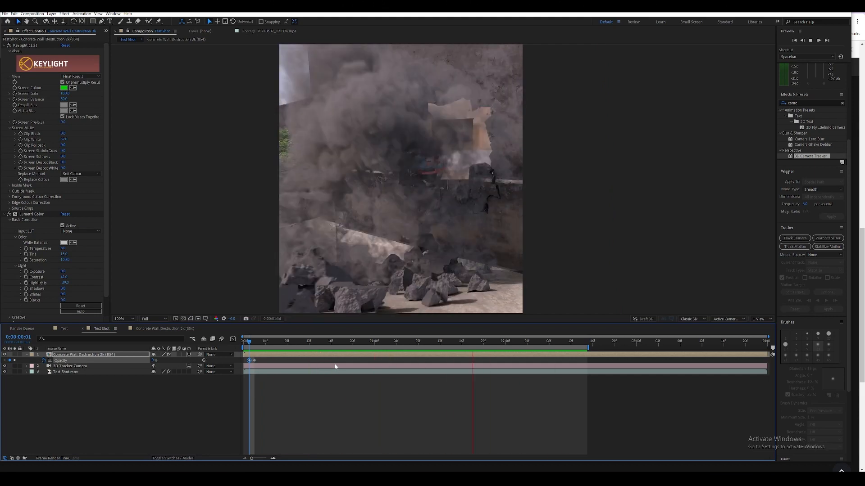
# Step: Check the opacity cut on the opening frames and play the explosion shot, including with the composition view maximized
pyautogui.click(251, 342)
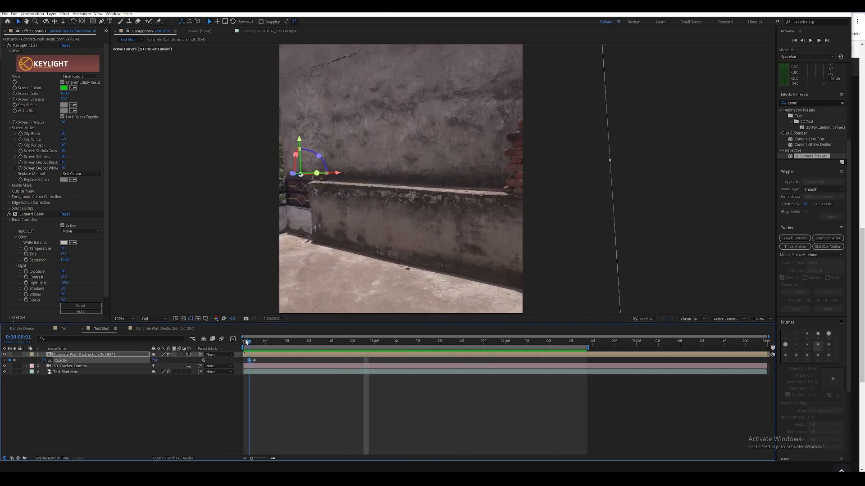
pyautogui.click(254, 342)
pyautogui.click(250, 342)
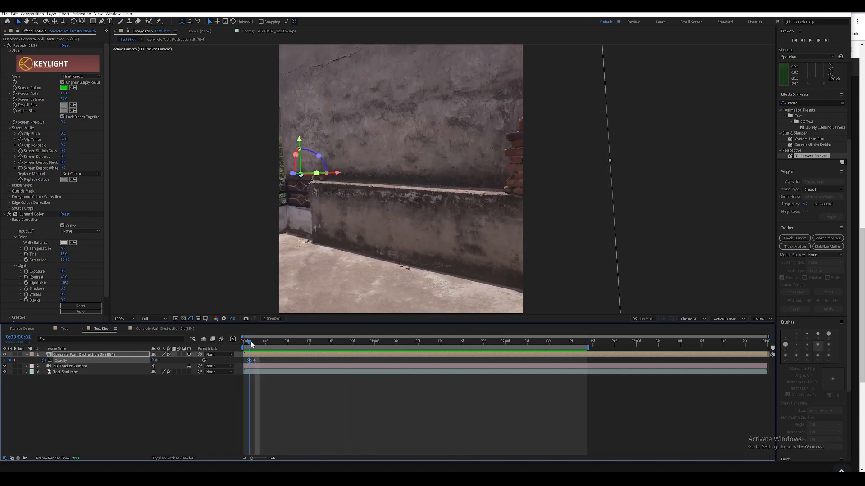
pyautogui.moveTo(255, 344); pyautogui.dragTo(254, 345)
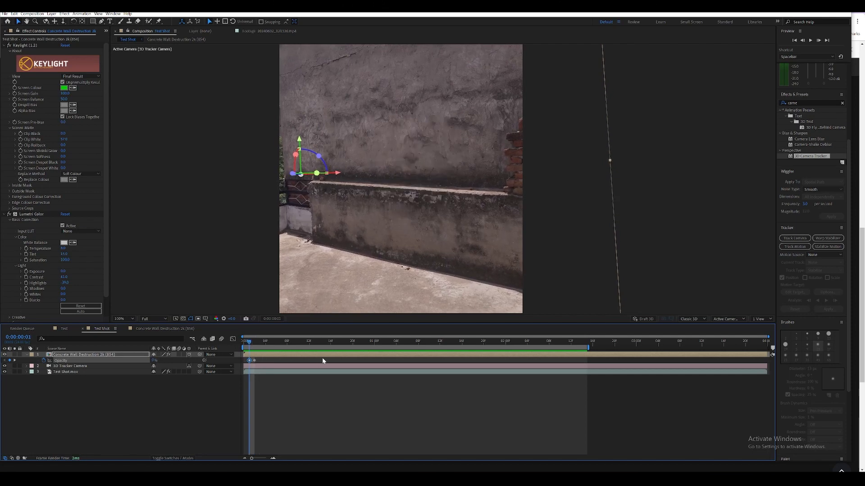
pyautogui.press('space')
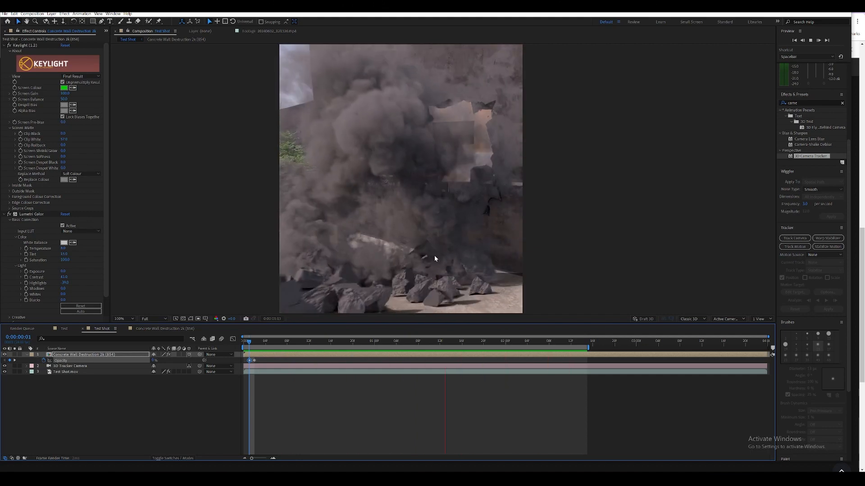
pyautogui.press('`')
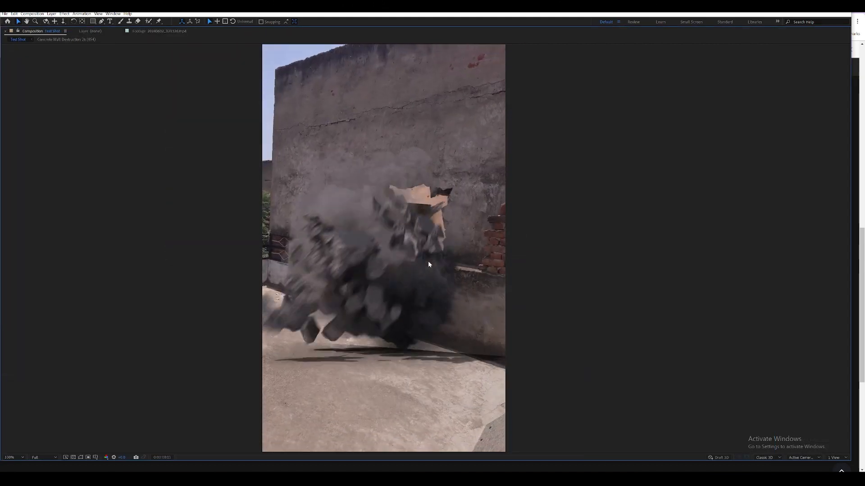
pyautogui.press('`')
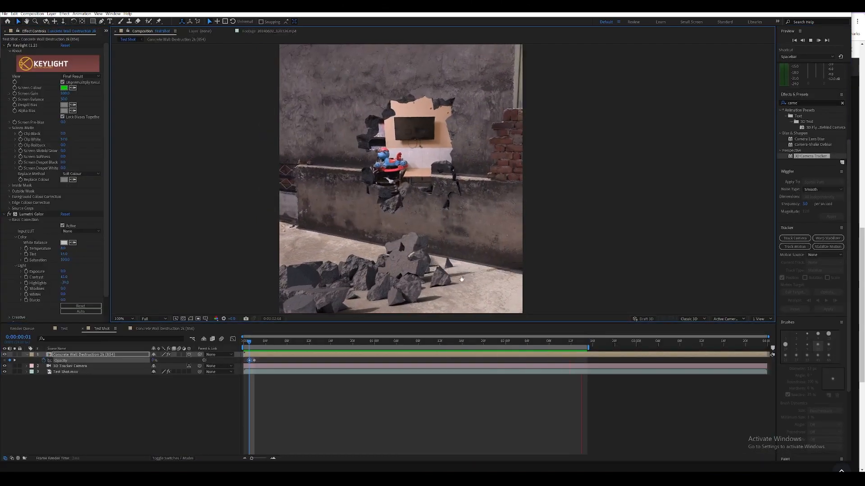
pyautogui.press('space')
# Step: Add Dust Impact 4k [854].mov from the Desktop's Test folder to Test Shot above the Concrete Wall Destruction layer, starting at the first frame
pyautogui.doubleClick(363, 356)
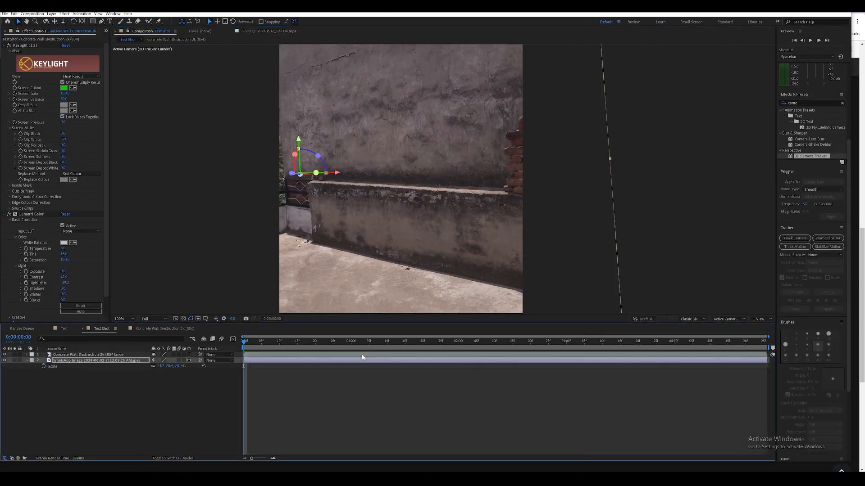
pyautogui.click(102, 329)
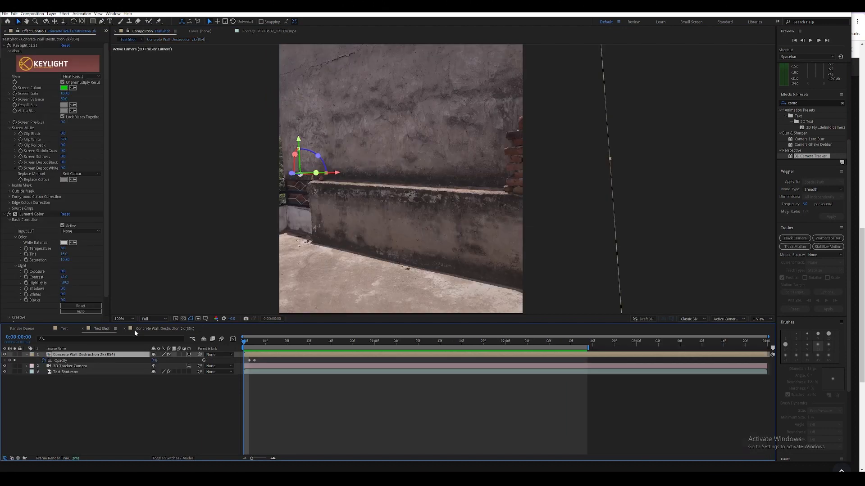
pyautogui.click(107, 30)
pyautogui.click(131, 39)
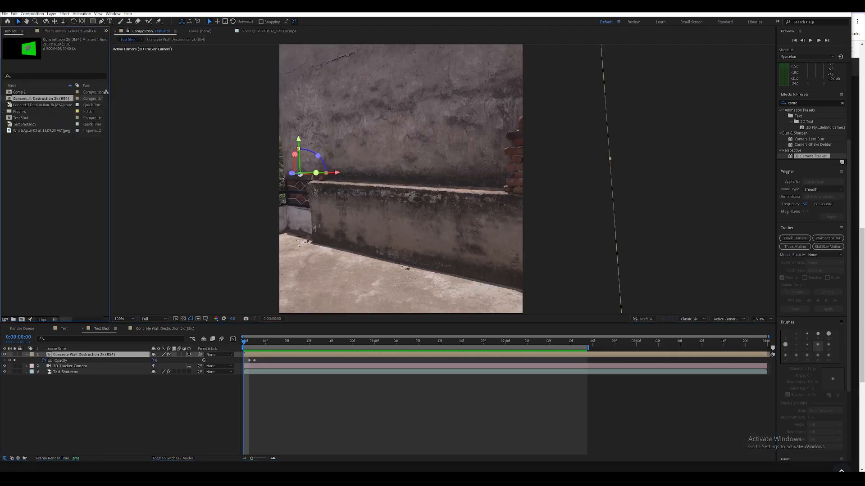
pyautogui.moveTo(257, 480)
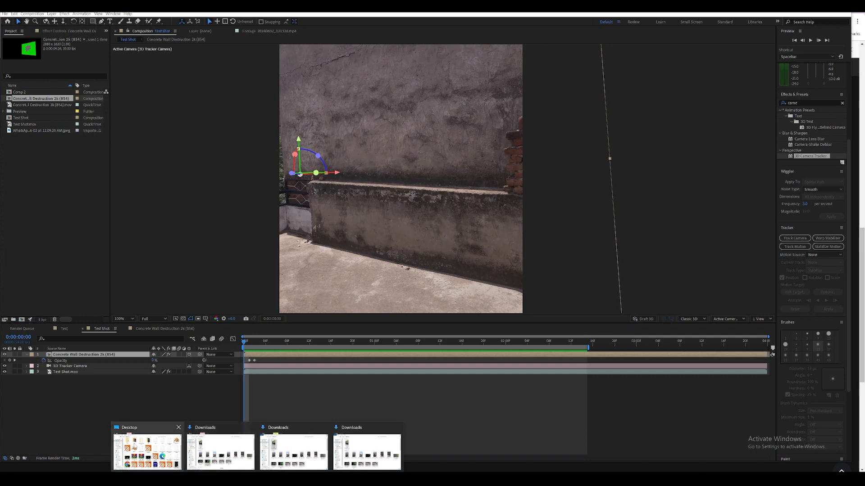
pyautogui.click(135, 446)
pyautogui.scroll(1, 563, 247)
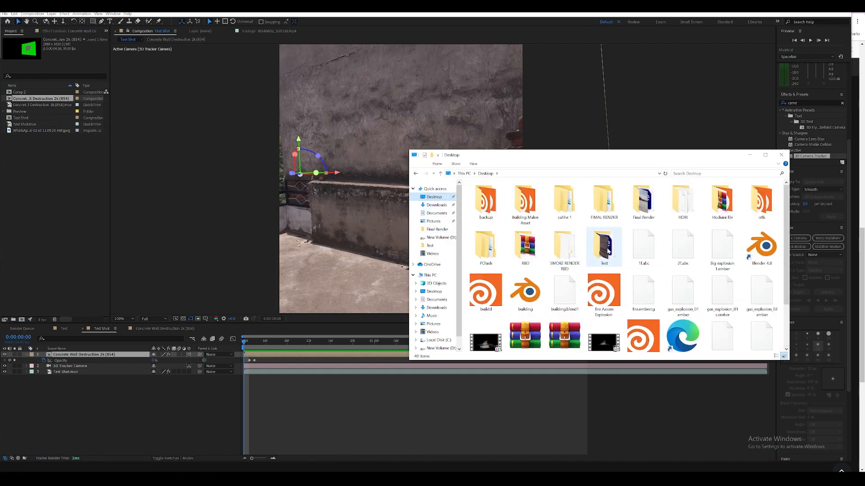
pyautogui.doubleClick(603, 246)
pyautogui.doubleClick(486, 200)
pyautogui.moveTo(521, 209); pyautogui.dragTo(349, 364)
pyautogui.moveTo(301, 343); pyautogui.dragTo(303, 344)
# Step: Preview the dust over the whole frame, scale the Dust Impact layer to 140% and preview the result
pyautogui.press('space')
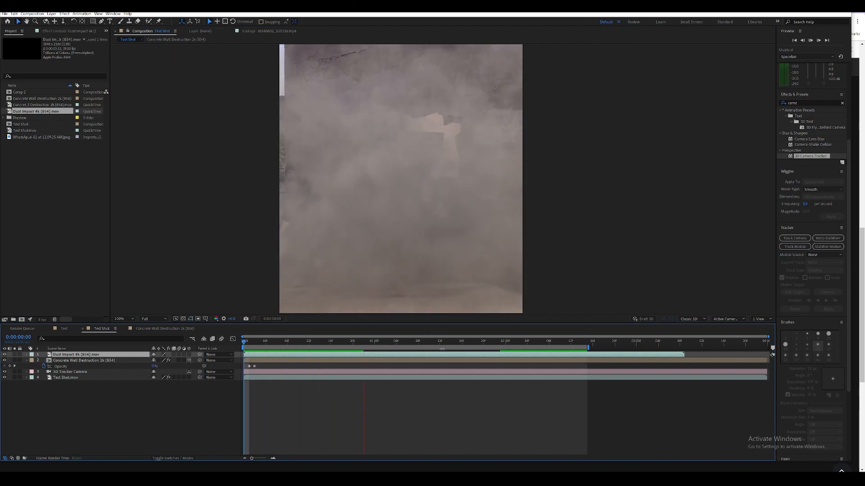
pyautogui.scroll(-2, 478, 226)
pyautogui.press('space')
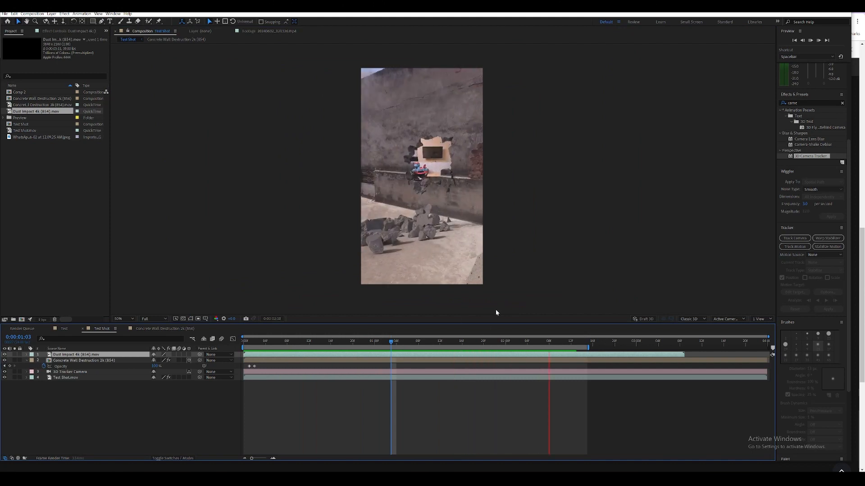
pyautogui.press('space')
pyautogui.press('s')
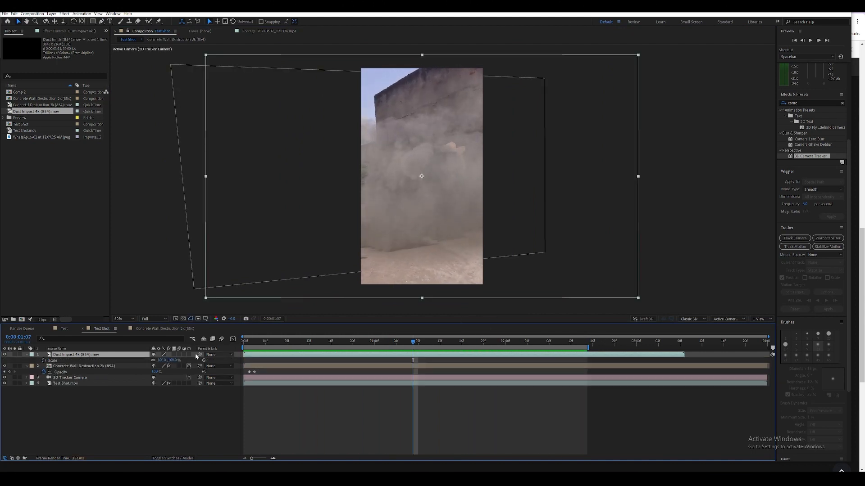
pyautogui.moveTo(173, 361); pyautogui.dragTo(189, 362)
pyautogui.press('space')
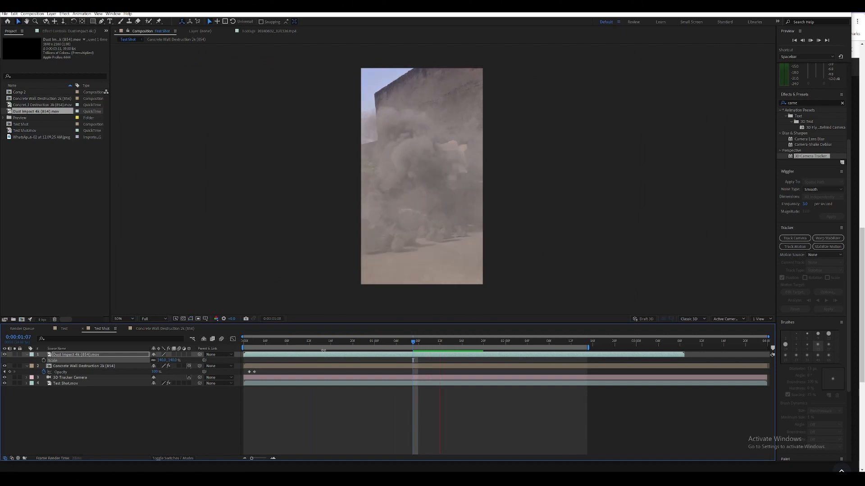
pyautogui.press('space')
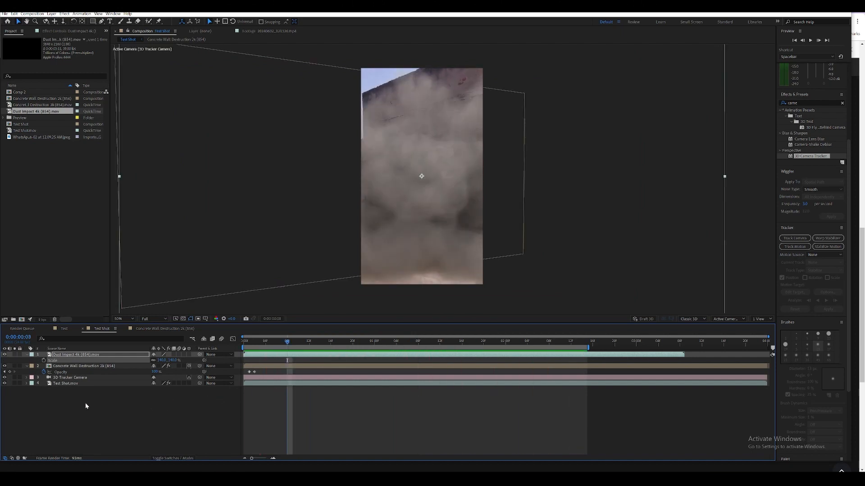
pyautogui.press('space')
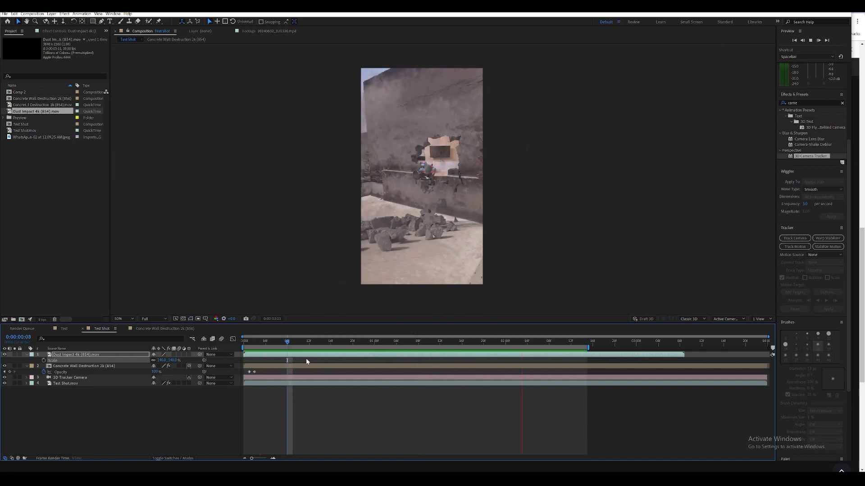
pyautogui.press('space')
# Step: Pre-compose all the layers of Test Shot into one composition and preview the shot from the first frame
pyautogui.moveTo(59, 403); pyautogui.dragTo(136, 353)
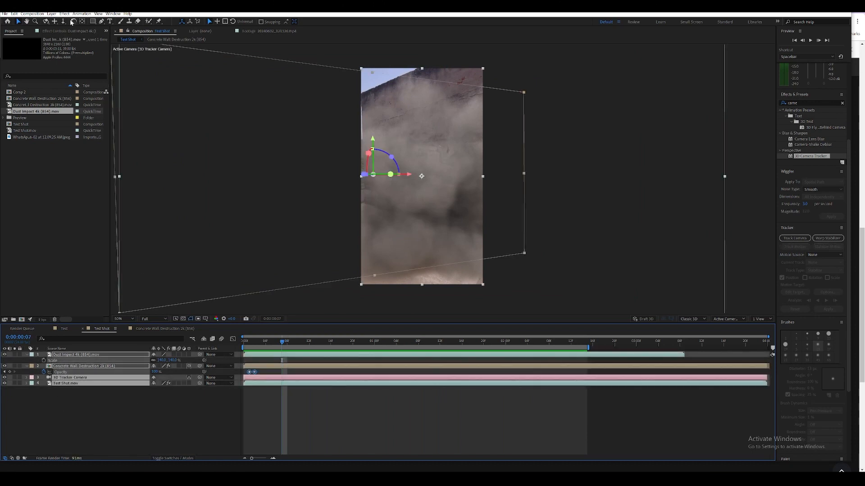
pyautogui.click(52, 14)
pyautogui.click(77, 225)
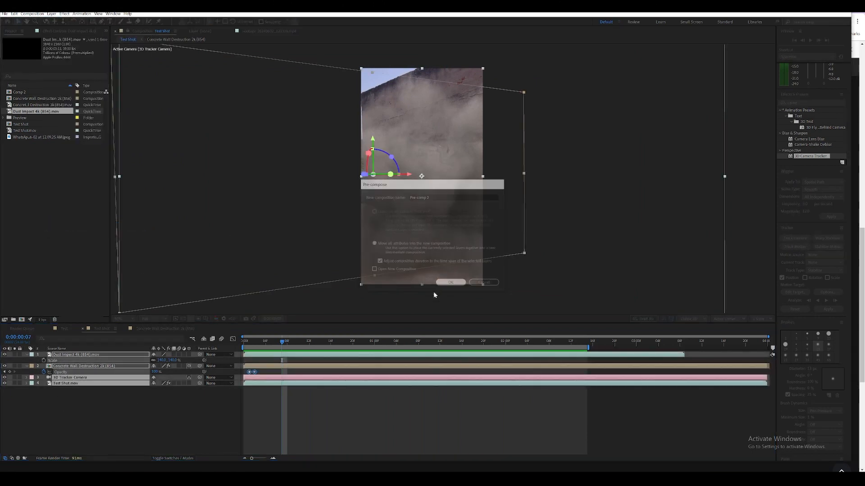
pyautogui.press('Return')
pyautogui.moveTo(282, 343); pyautogui.dragTo(243, 342)
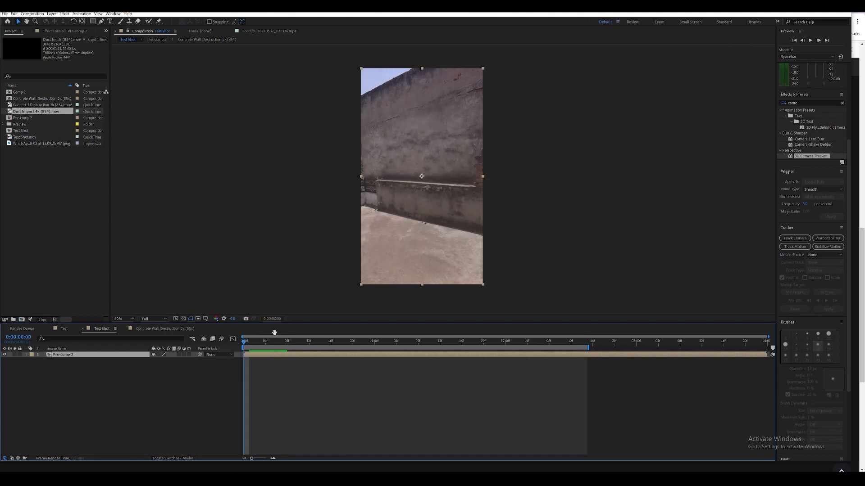
pyautogui.press('space')
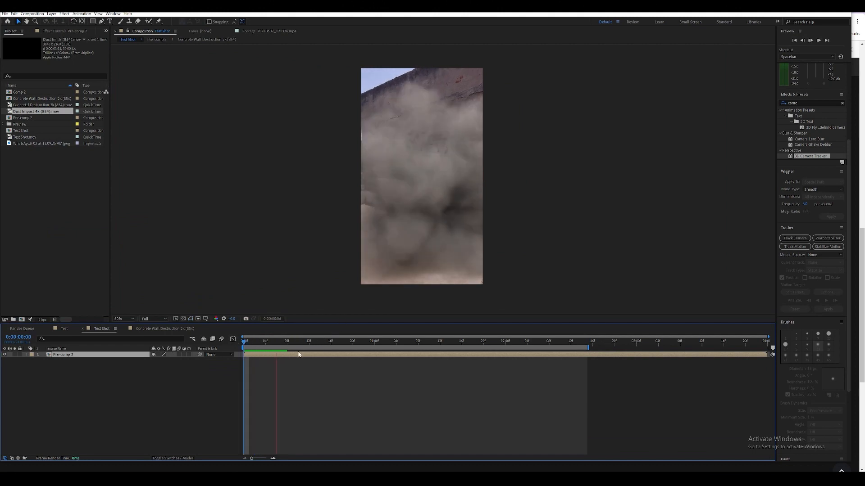
pyautogui.press('space')
# Step: Inside the pre-comp, keyframe the Dust Impact layer's Opacity from 0% at frame 4 to 100% at frame 6 and preview it
pyautogui.doubleClick(283, 356)
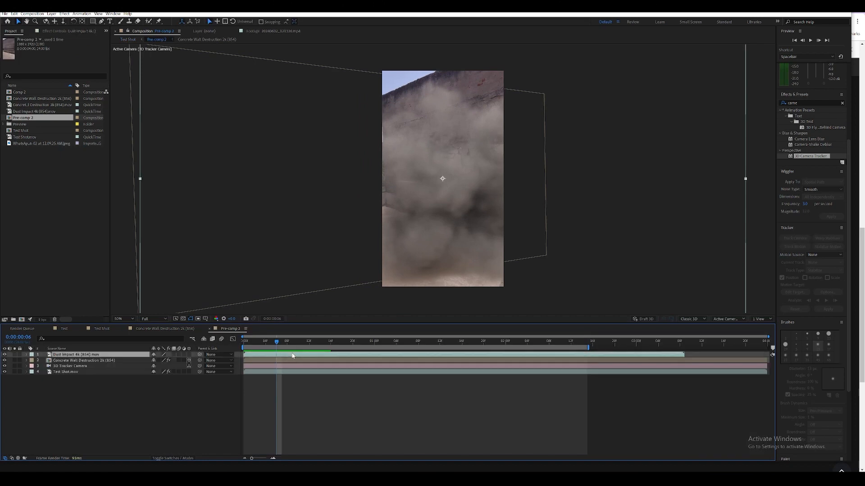
pyautogui.press('t')
pyautogui.click(44, 360)
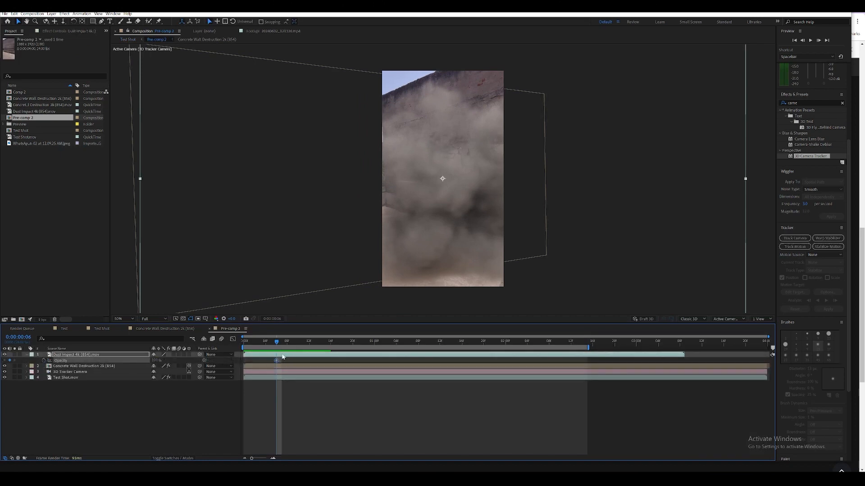
pyautogui.moveTo(277, 341); pyautogui.dragTo(265, 342)
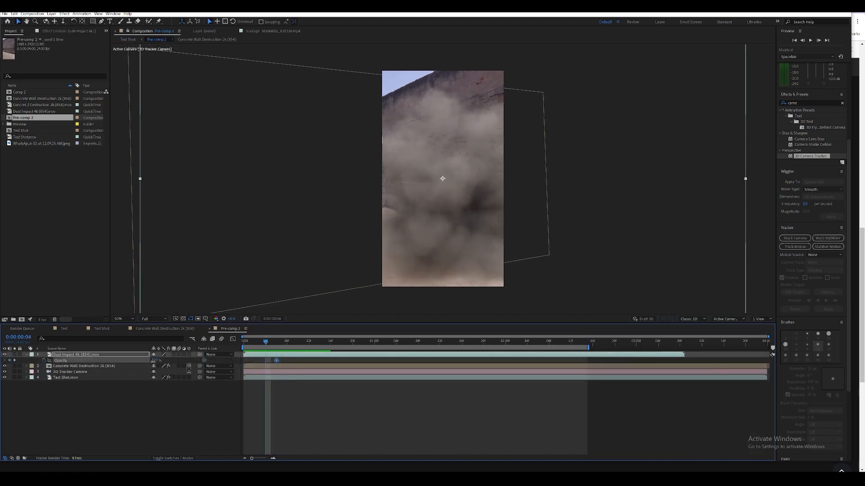
pyautogui.moveTo(153, 361); pyautogui.dragTo(92, 362)
pyautogui.press('space')
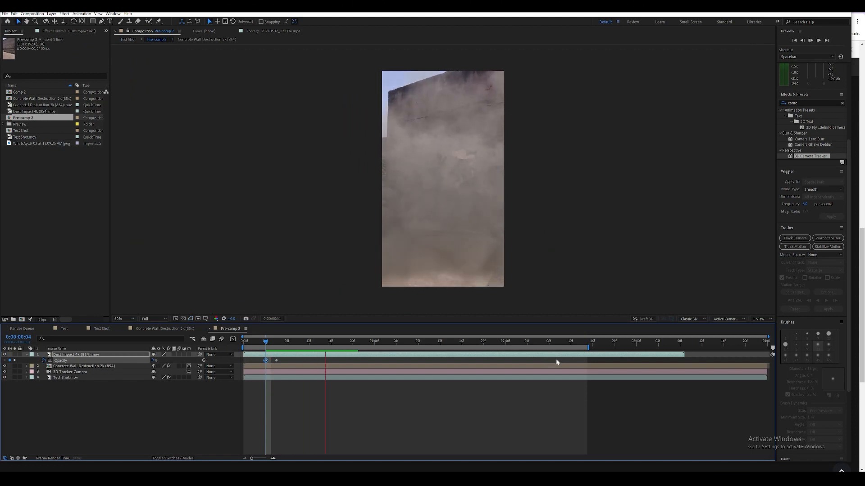
pyautogui.press('space')
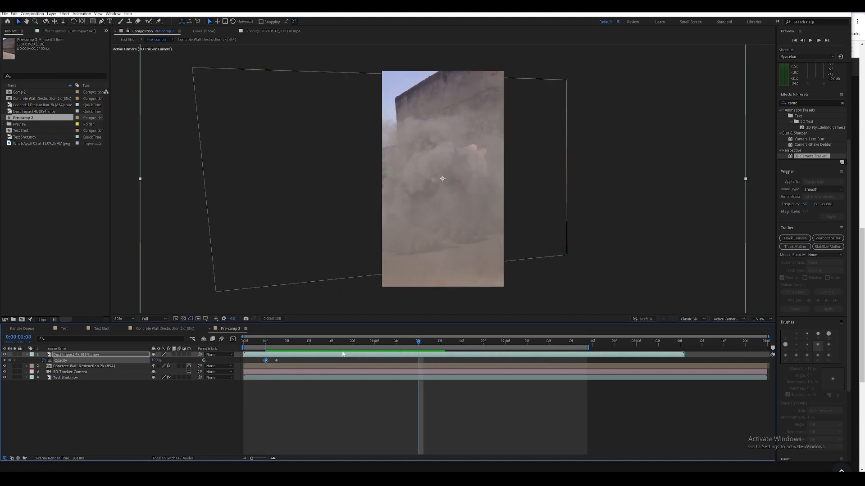
pyautogui.press('space')
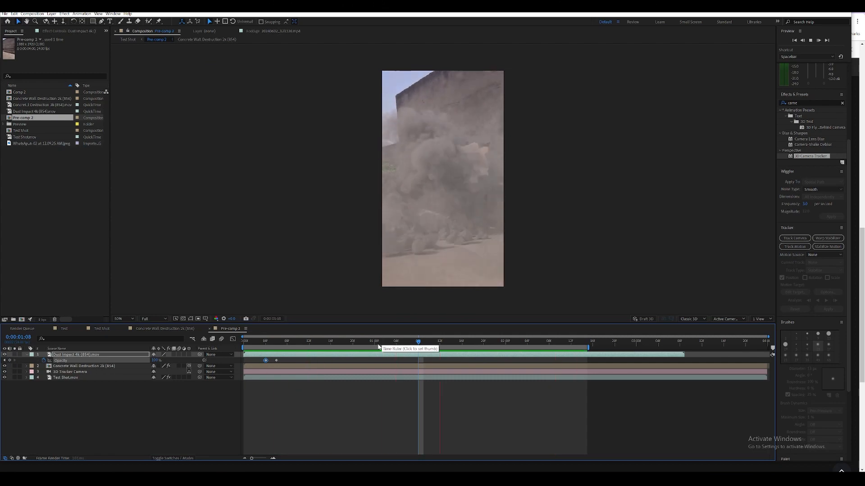
# Step: Return to the Test Shot composition and play the shot with the delayed dust from the start
pyautogui.click(103, 328)
pyautogui.click(280, 342)
pyautogui.press('space')
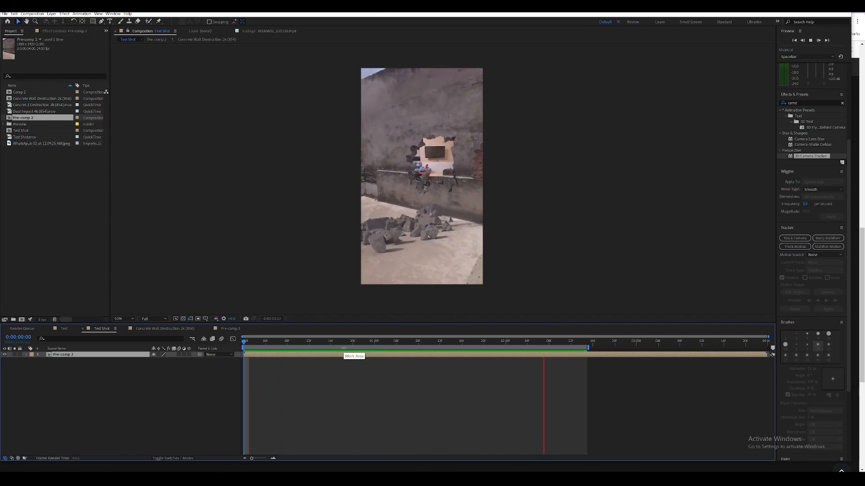
pyautogui.press('space')
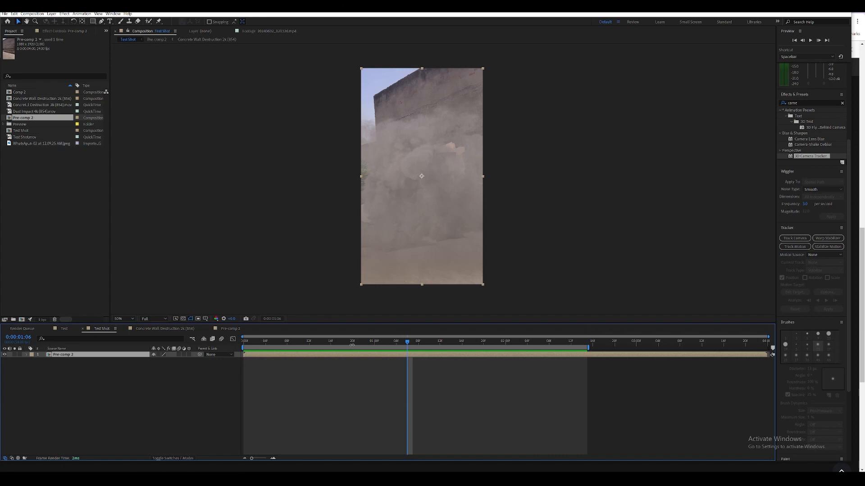
# Step: Add Position keyframes to the Pre-comp 2 layer at frame 4 and frame 18
pyautogui.moveTo(408, 341); pyautogui.dragTo(260, 340)
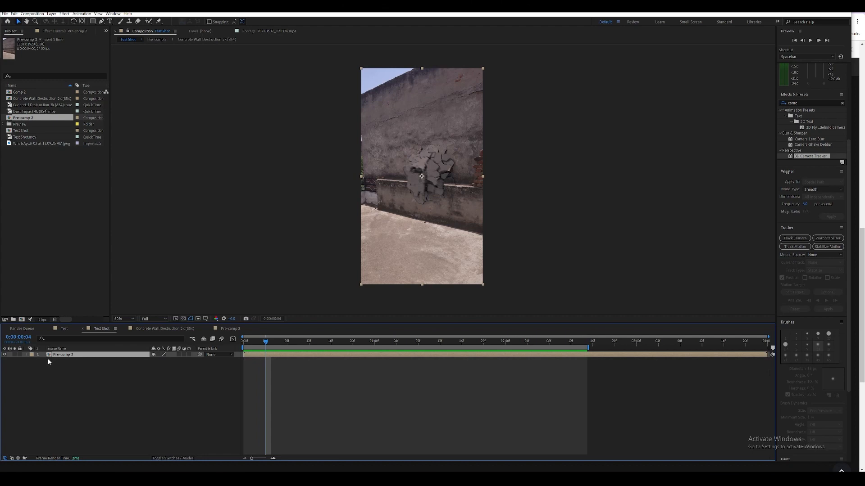
pyautogui.press('p')
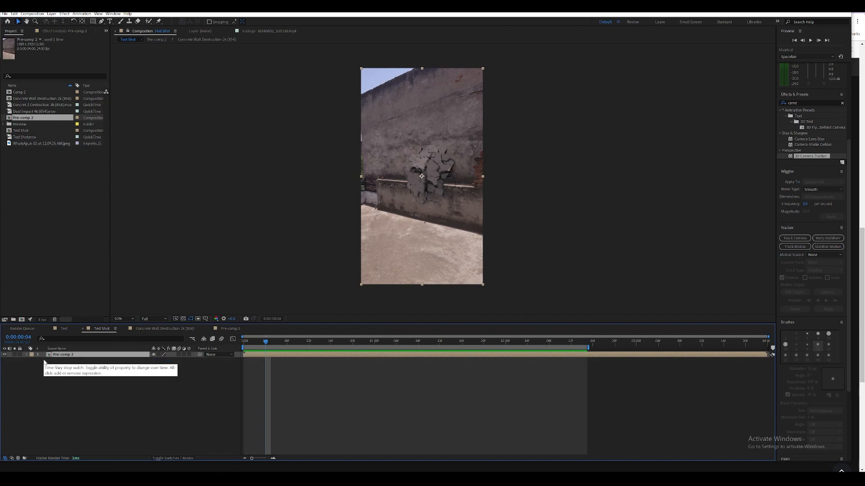
pyautogui.click(43, 360)
pyautogui.moveTo(279, 337); pyautogui.dragTo(343, 343)
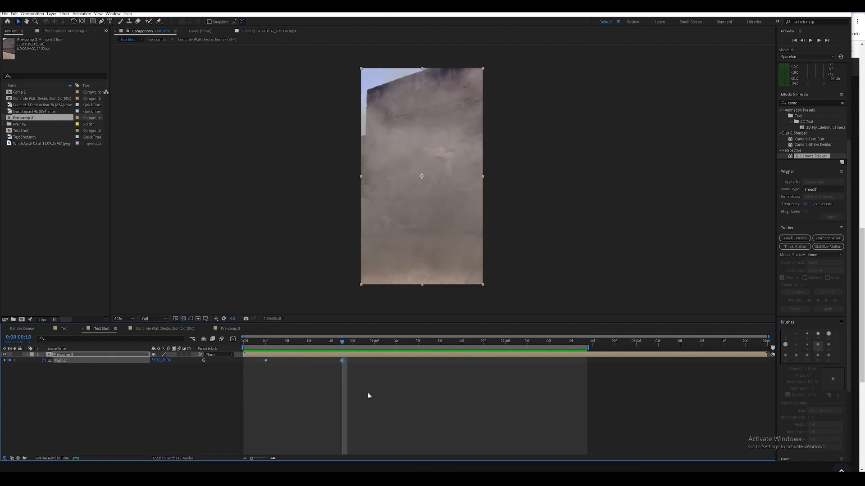
# Step: Apply the Wiggler to both Position keyframes with a frequency of 16 per second and preview the camera shake
pyautogui.moveTo(368, 395); pyautogui.dragTo(257, 358)
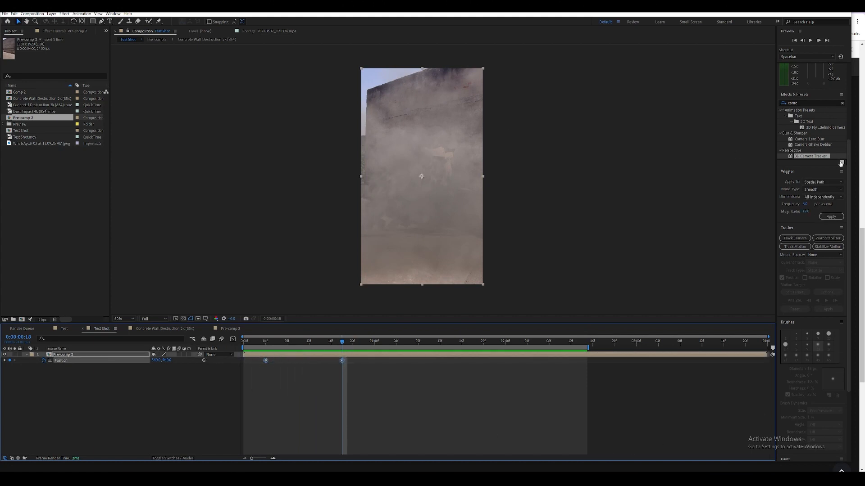
pyautogui.click(113, 14)
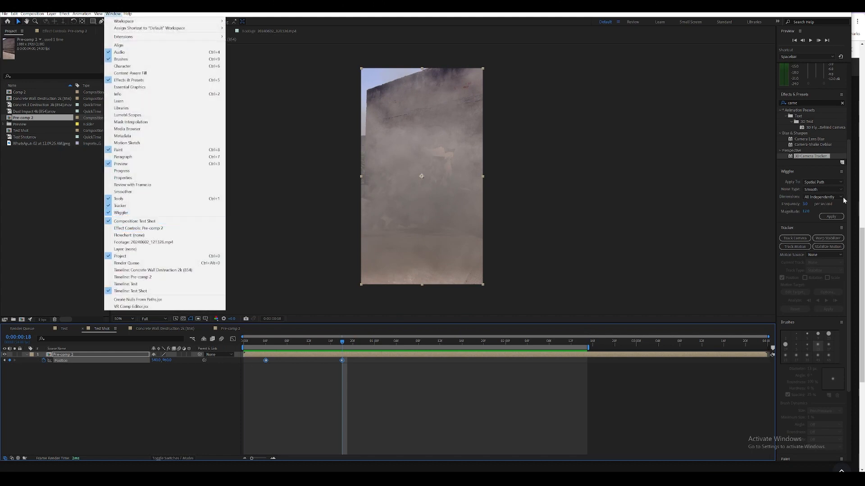
pyautogui.click(806, 204)
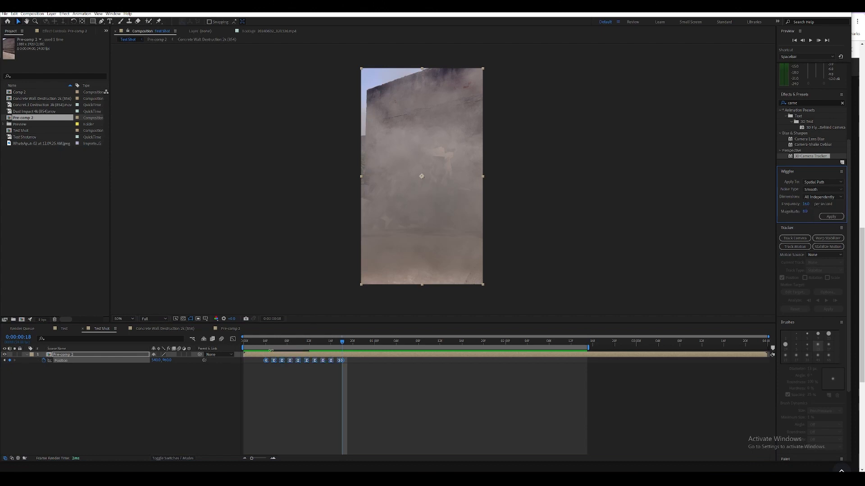
pyautogui.moveTo(270, 344); pyautogui.dragTo(242, 343)
pyautogui.press('space')
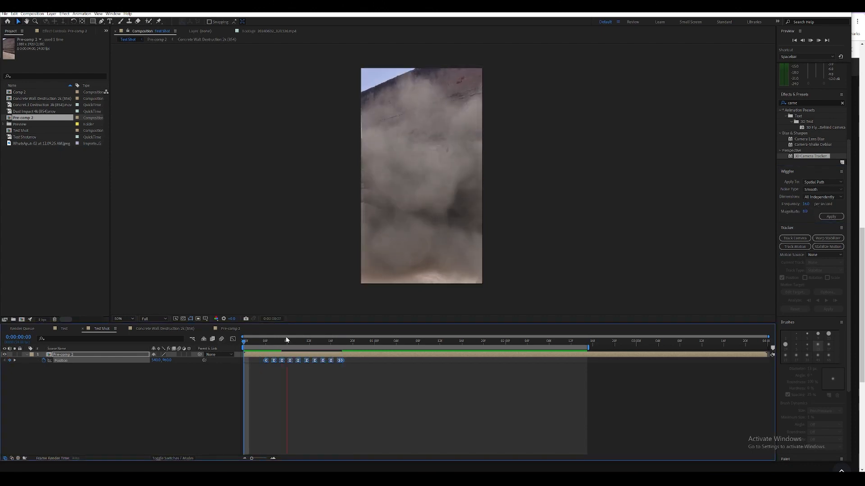
pyautogui.press('space')
# Step: Scale the Pre-comp 2 layer to 102% and preview the shaking shot
pyautogui.hotkey('shift', 's')
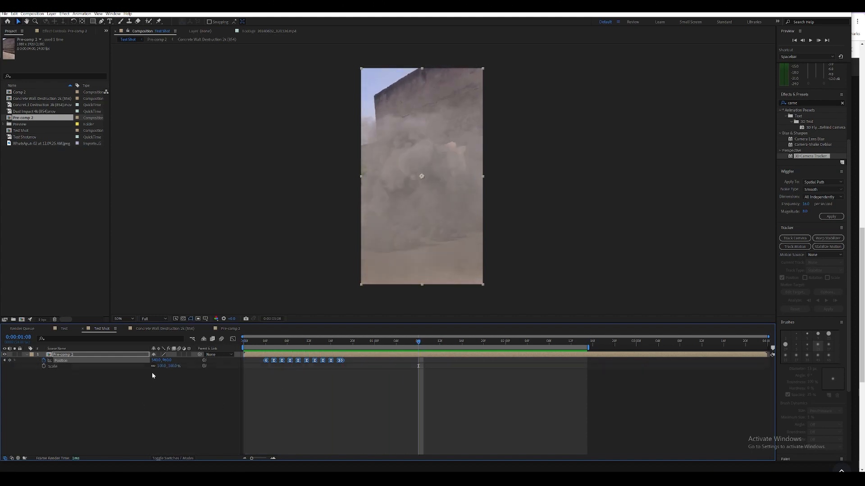
pyautogui.write('102')
pyautogui.press('Return')
pyautogui.rightClick(202, 363)
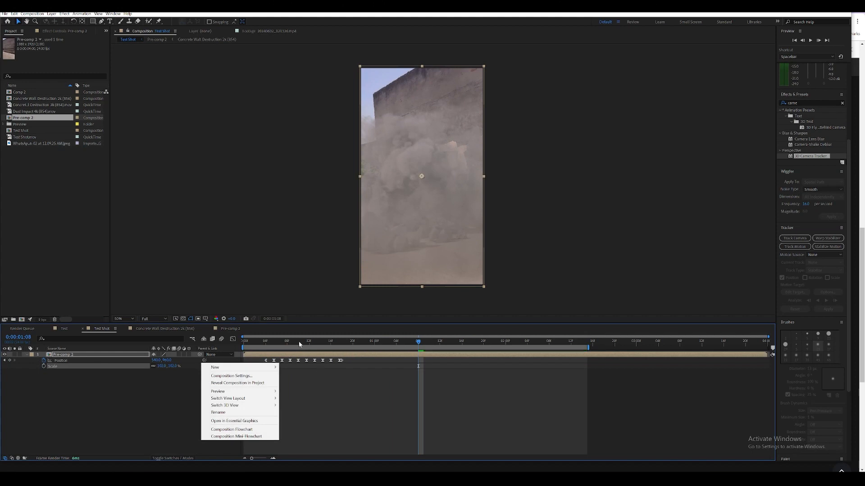
pyautogui.moveTo(299, 341); pyautogui.dragTo(153, 339)
pyautogui.press('space')
pyautogui.press('space')
# Step: Enable motion blur for the Pre-comp 2 layer and the Test Shot composition, and preview the result
pyautogui.click(181, 353)
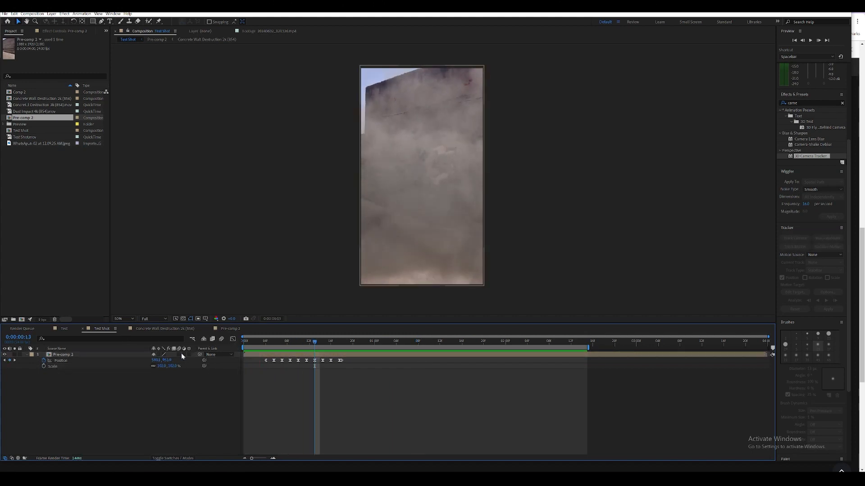
pyautogui.click(180, 353)
pyautogui.click(180, 355)
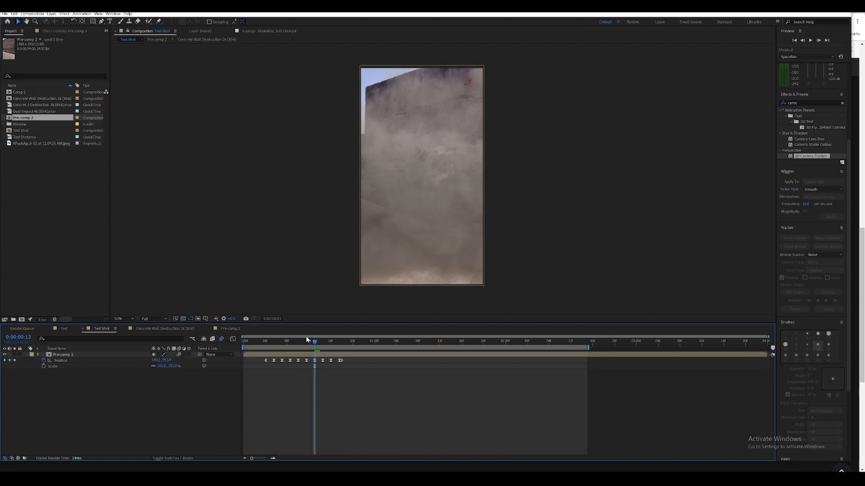
pyautogui.press('space')
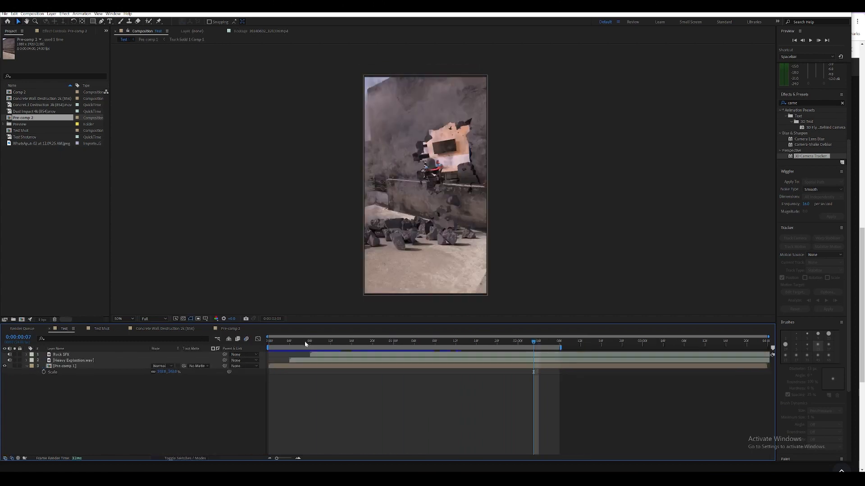
# Step: Play the Test composition with its sound effects, look at the Concrete Wall Destruction composition and play Test Shot again
pyautogui.press('space')
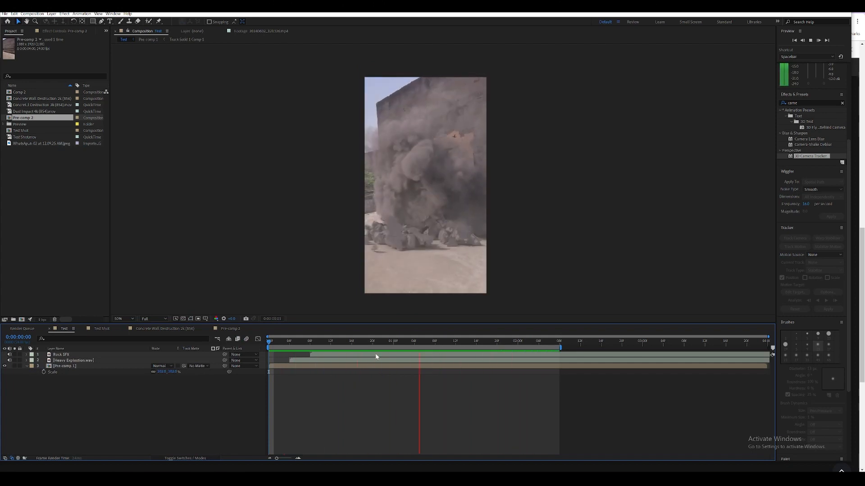
pyautogui.click(160, 328)
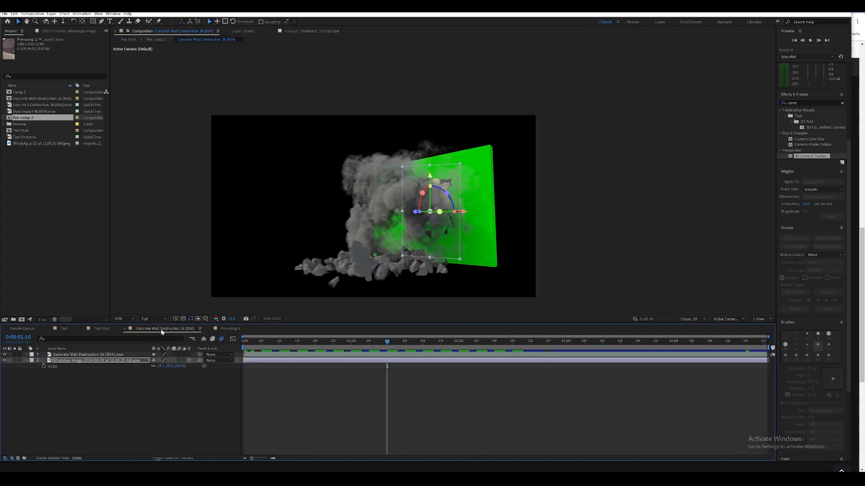
pyautogui.click(101, 329)
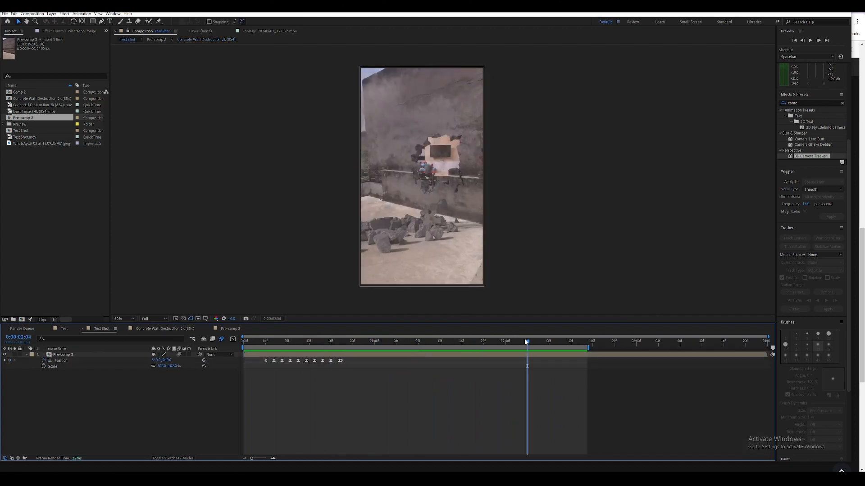
pyautogui.press('space')
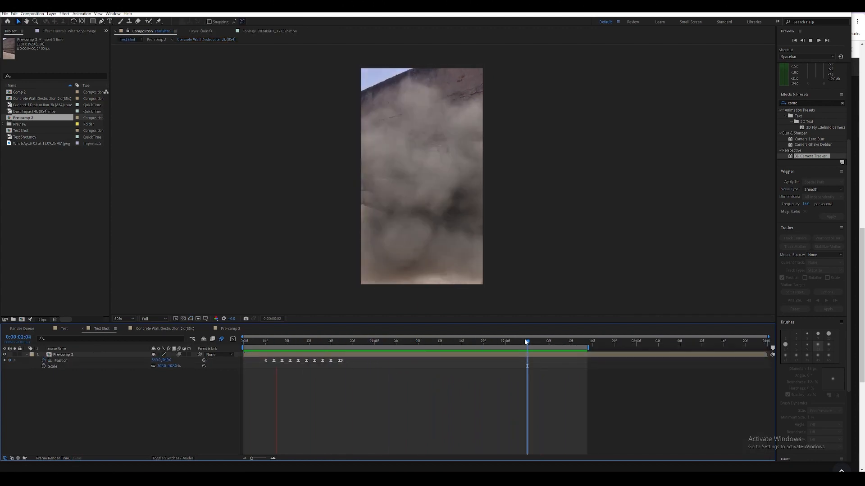